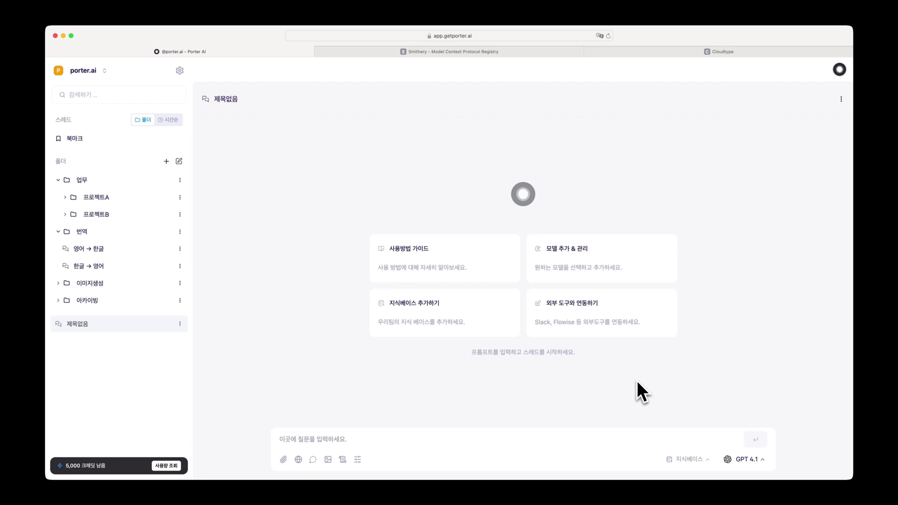
View the list of AI models available for the chat
{"action": "left_click", "coordinate": [747, 464]}
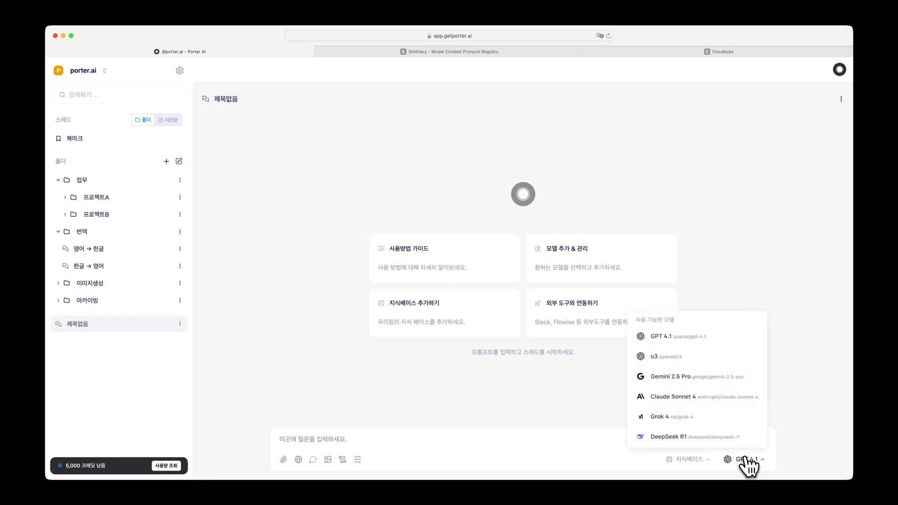
{"action": "left_click", "coordinate": [747, 461]}
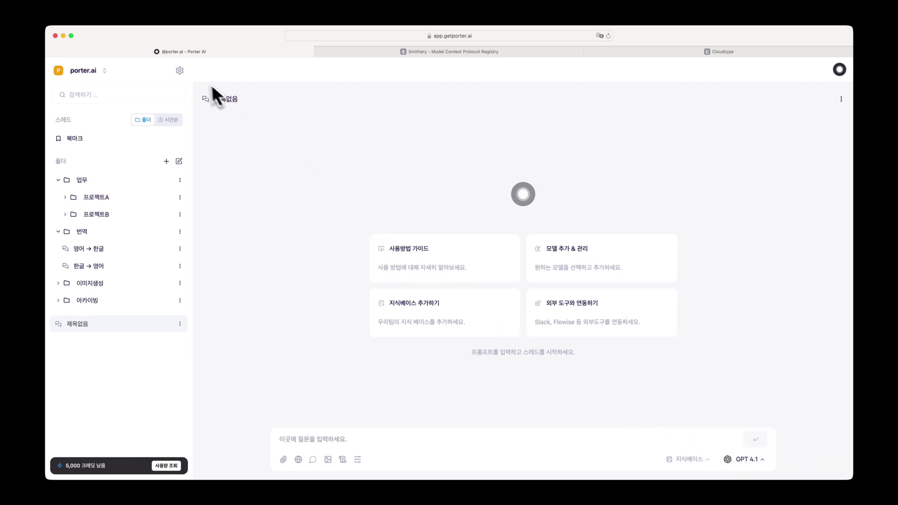
Open the form for adding a new MCP server in the space settings, ready for its connection URL
{"action": "left_click", "coordinate": [180, 71]}
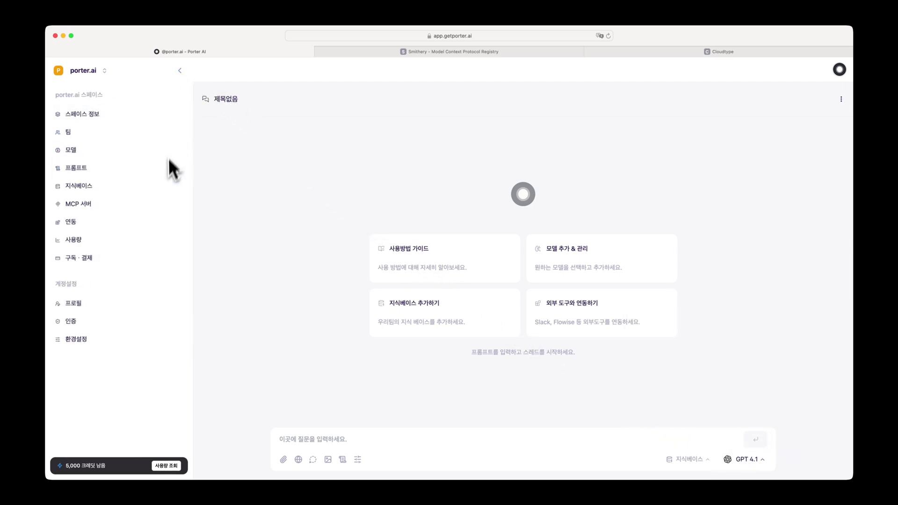
{"action": "left_click", "coordinate": [159, 208]}
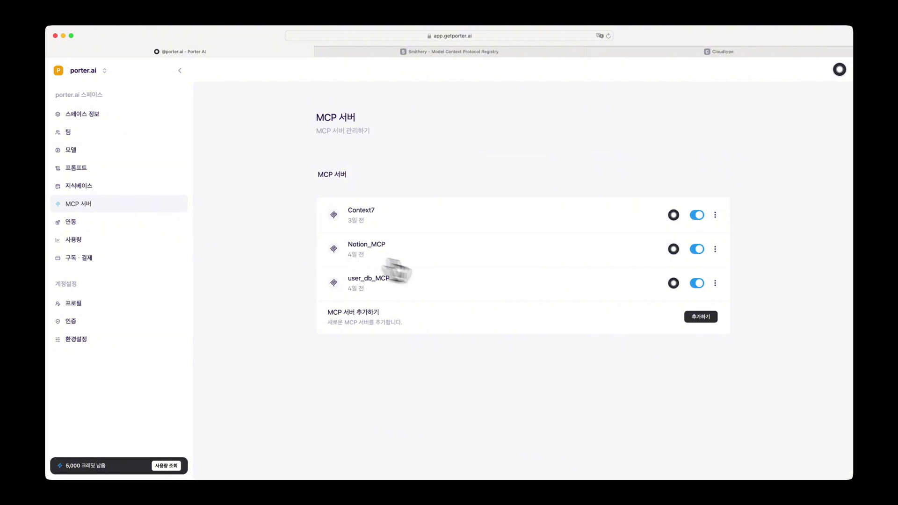
{"action": "left_click", "coordinate": [699, 320]}
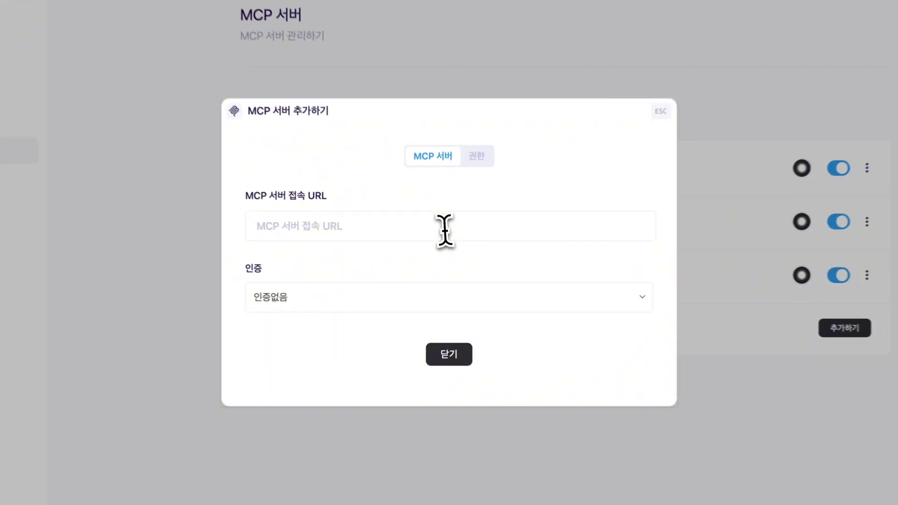
{"action": "left_click", "coordinate": [443, 253]}
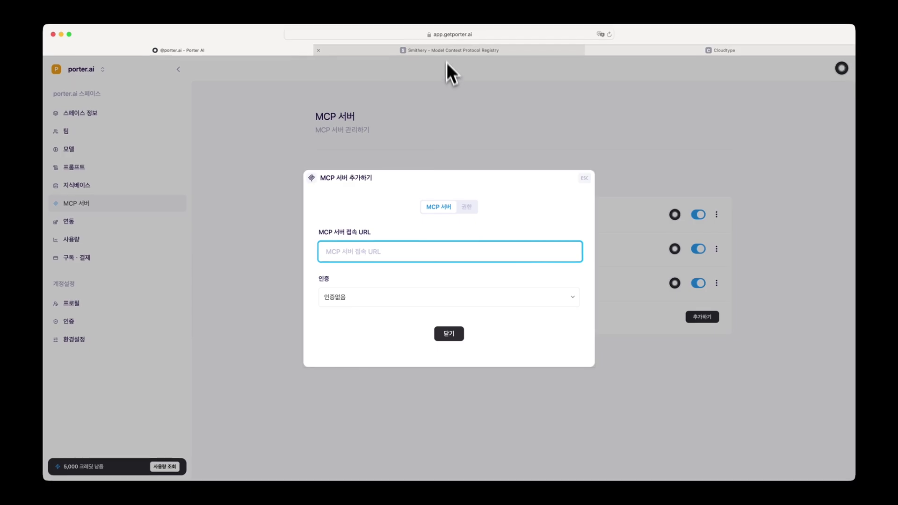
Switch to the Smithery registry and sign in with Google
{"action": "left_click", "coordinate": [446, 51]}
{"action": "type", "text": "get latest do"}
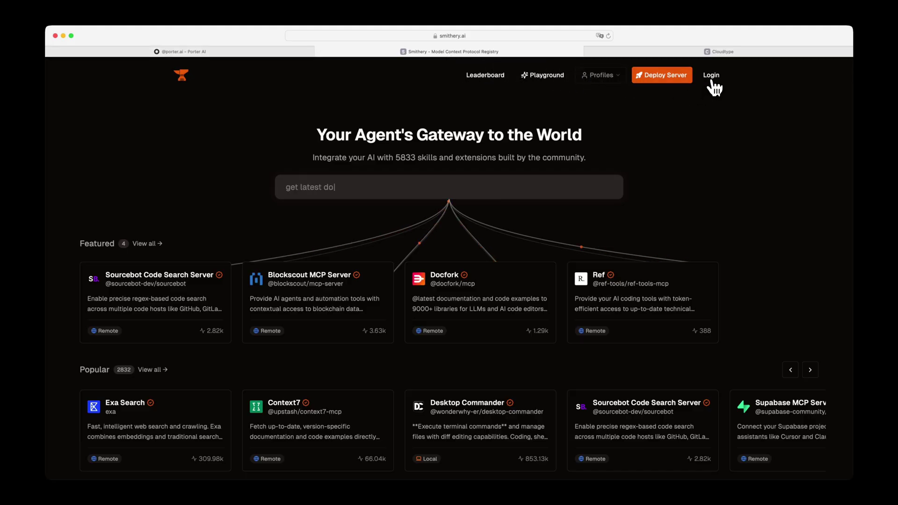
{"action": "left_click", "coordinate": [711, 76]}
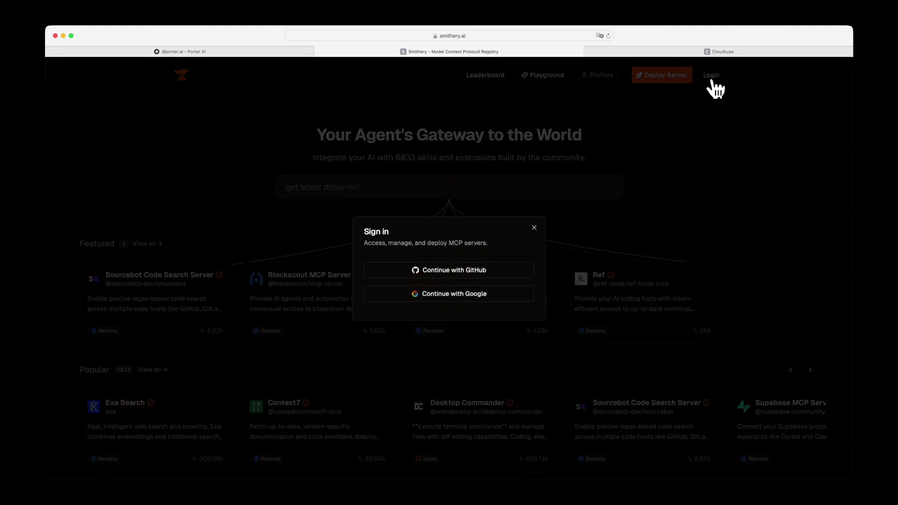
{"action": "left_click", "coordinate": [466, 297]}
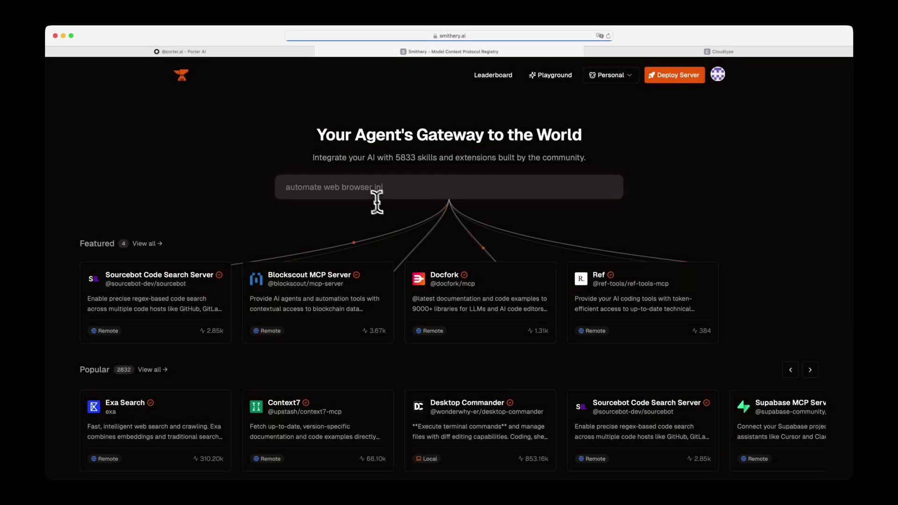
{"action": "type", "text": "n8n"}
{"action": "key", "text": "Return"}
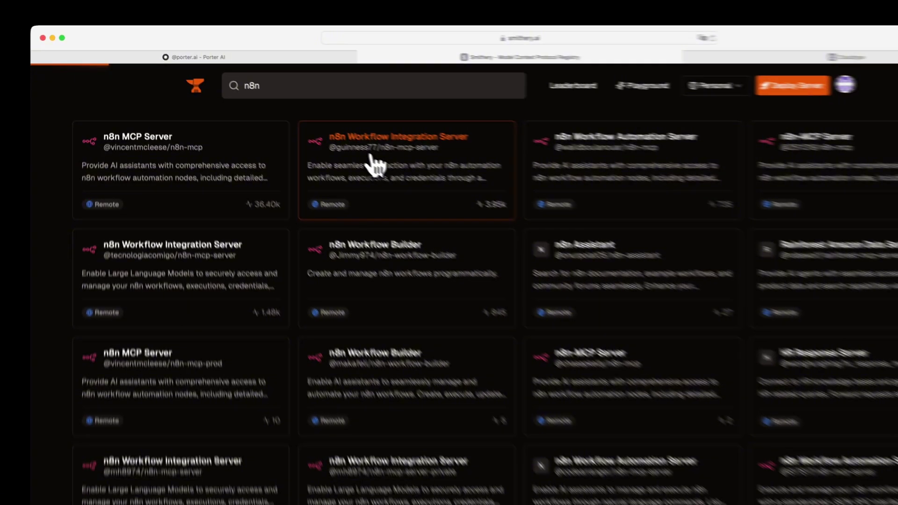
{"action": "left_click", "coordinate": [477, 216]}
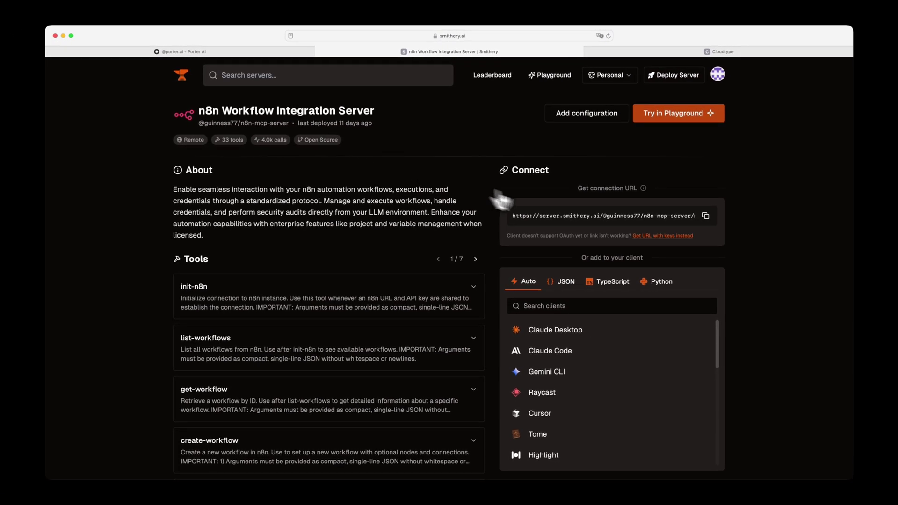
{"action": "left_click", "coordinate": [663, 237]}
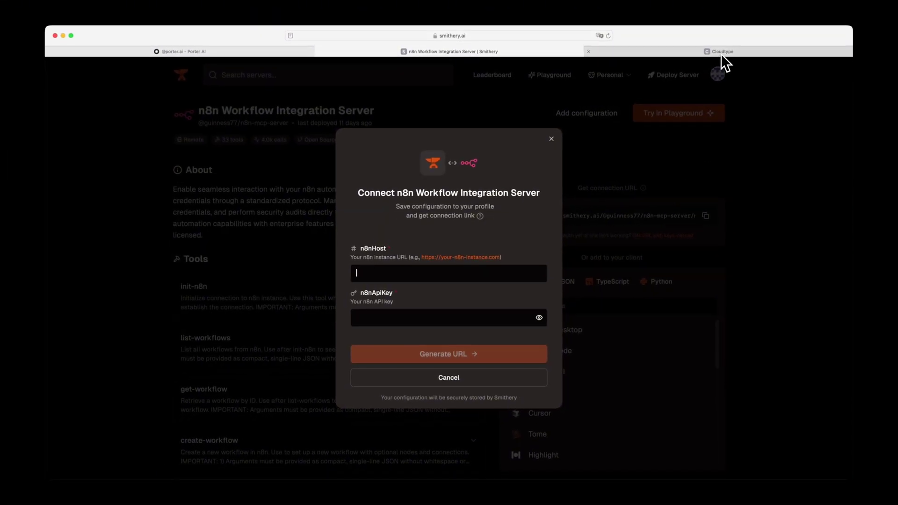
Switch to Cloudtype, enter the console and deploy the n8n template with the preset stable version and free-tier resources
{"action": "left_click", "coordinate": [721, 54]}
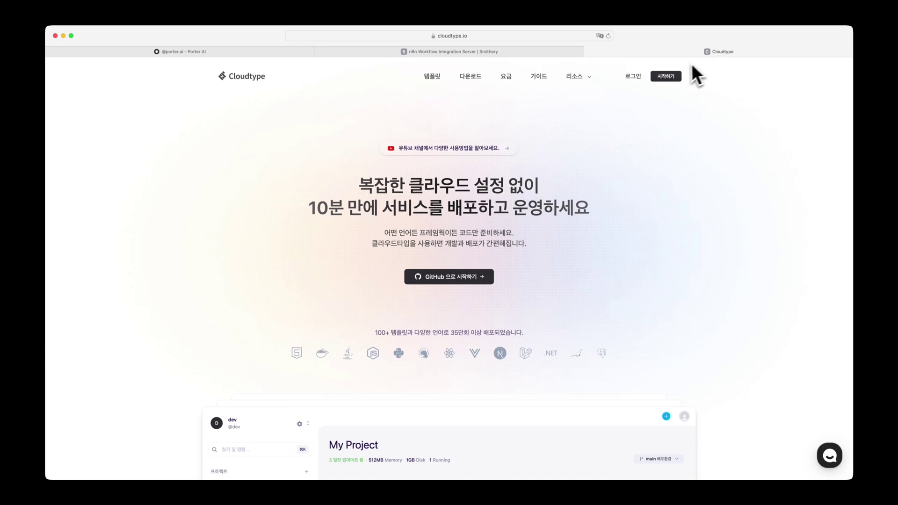
{"action": "left_click", "coordinate": [663, 78]}
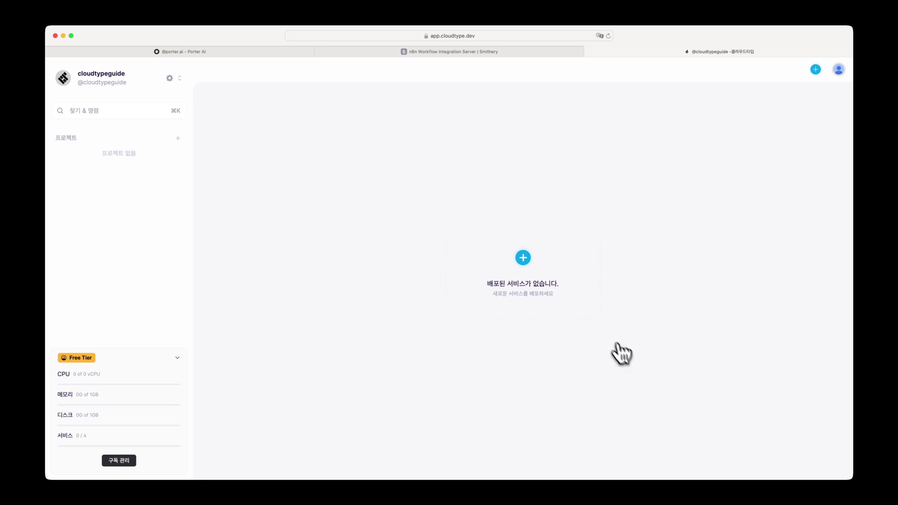
{"action": "left_click", "coordinate": [533, 269]}
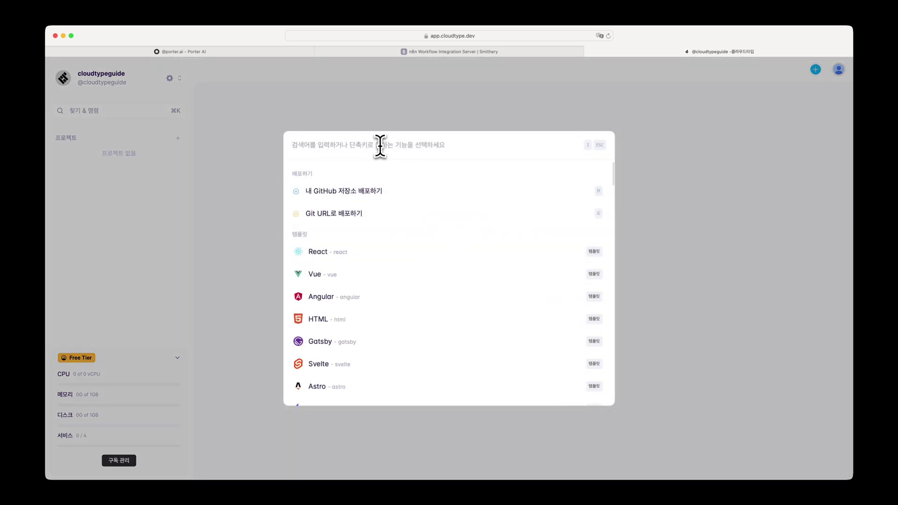
{"action": "type", "text": "n8n"}
{"action": "left_click", "coordinate": [380, 191]}
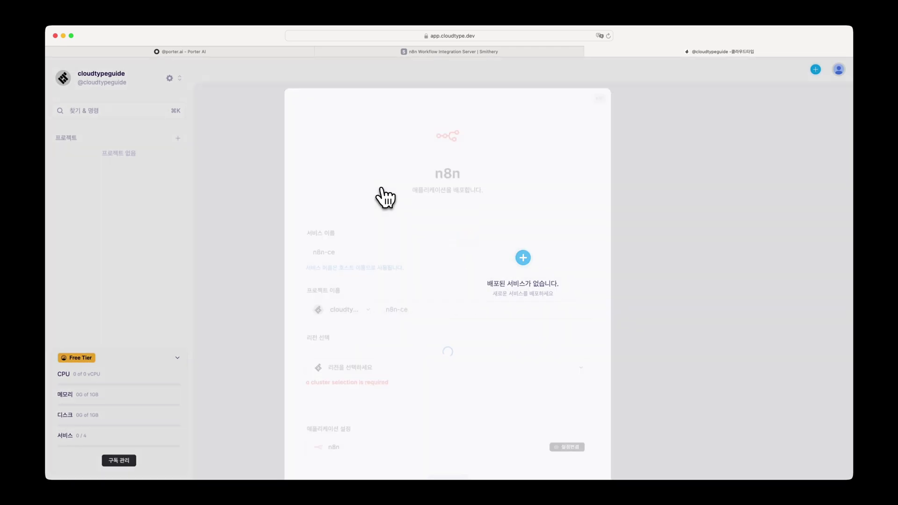
{"action": "scroll", "coordinate": [381, 194], "scroll_direction": "down", "scroll_amount": 7}
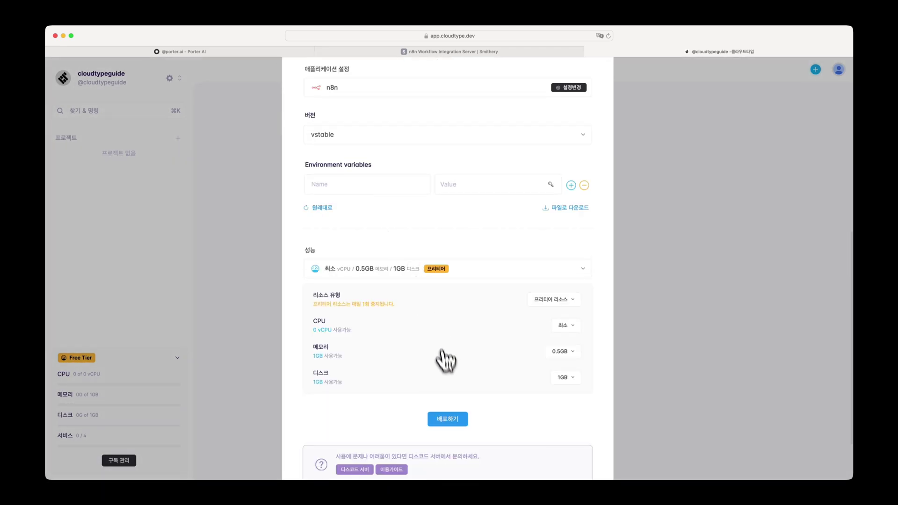
{"action": "left_click", "coordinate": [455, 420]}
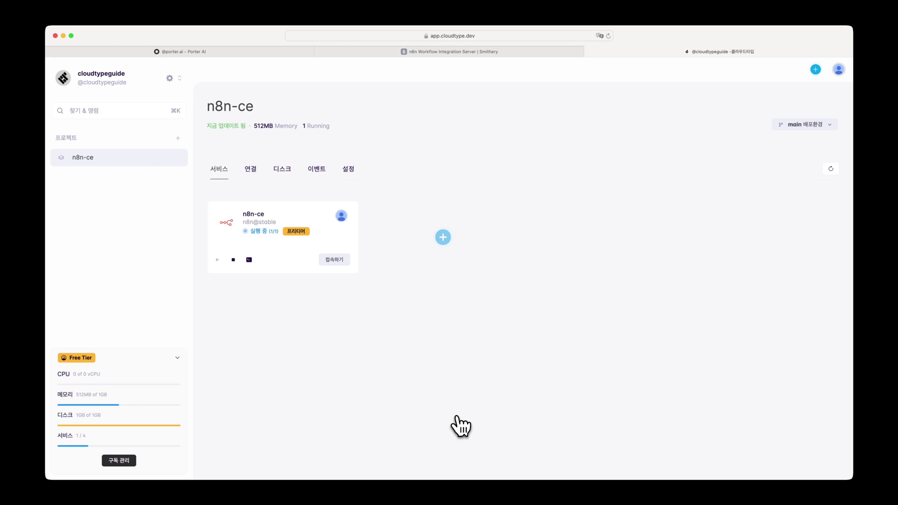
Show the n8n-ce service's connections and select its public HTTPS address
{"action": "left_click", "coordinate": [272, 238]}
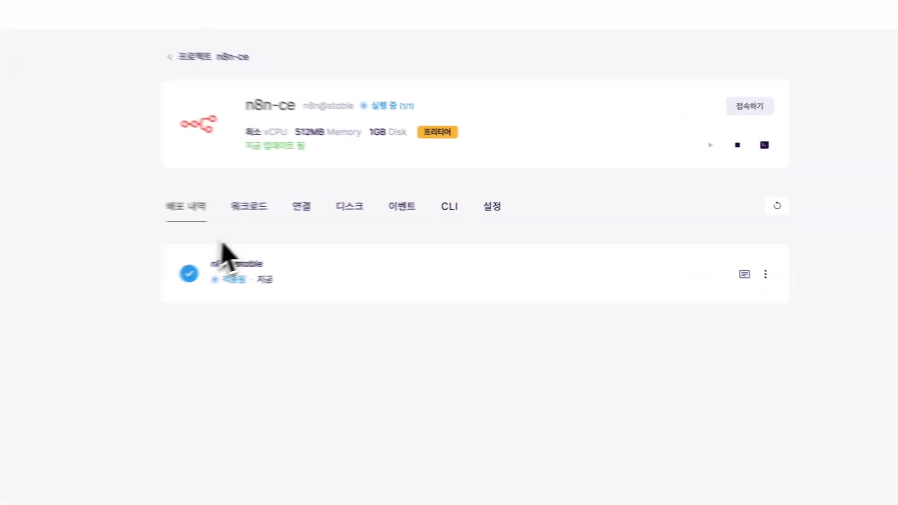
{"action": "left_click", "coordinate": [407, 201]}
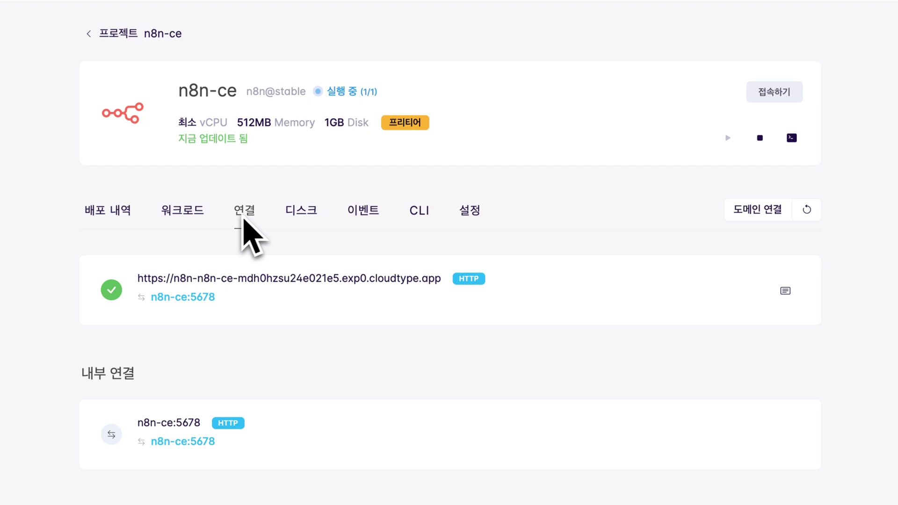
{"action": "left_click_drag", "start_coordinate": [137, 280], "coordinate": [443, 287]}
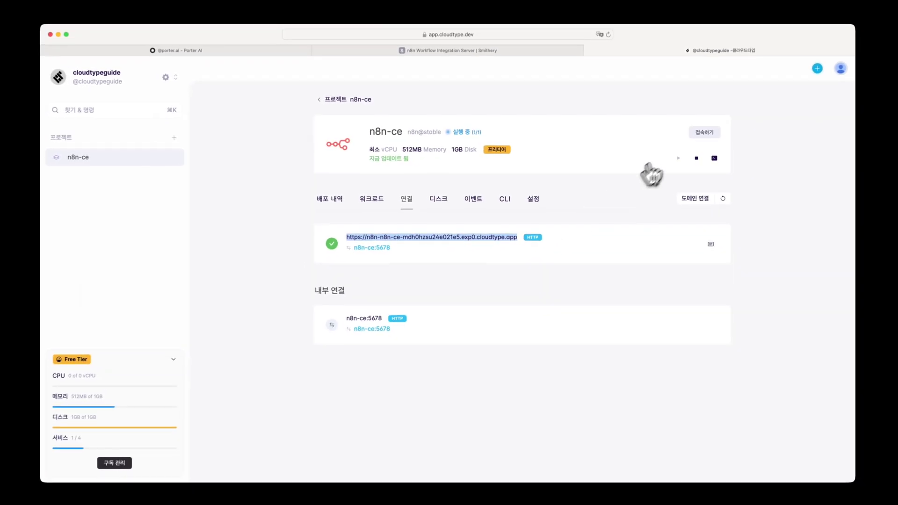
Open the deployed n8n instance and set up the owner account with its e-mail, first name, last name and password
{"action": "left_click", "coordinate": [702, 134]}
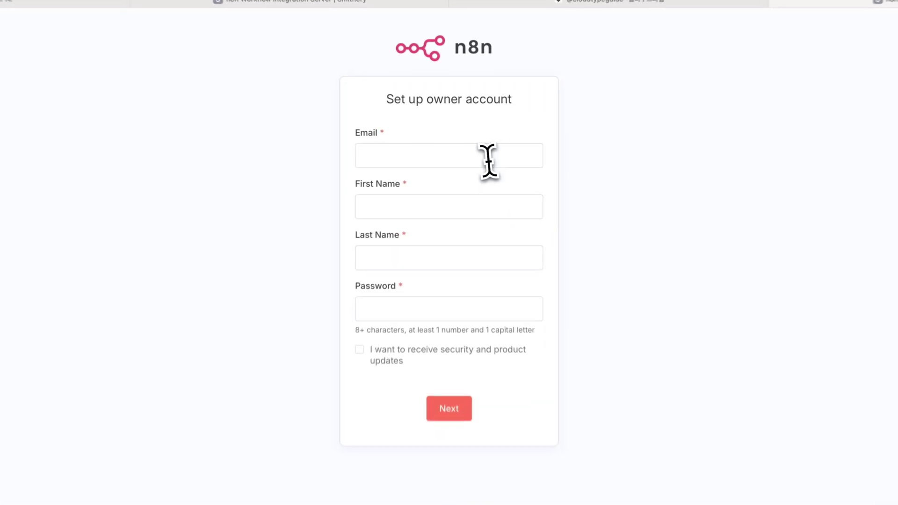
{"action": "type", "text": "getp"}
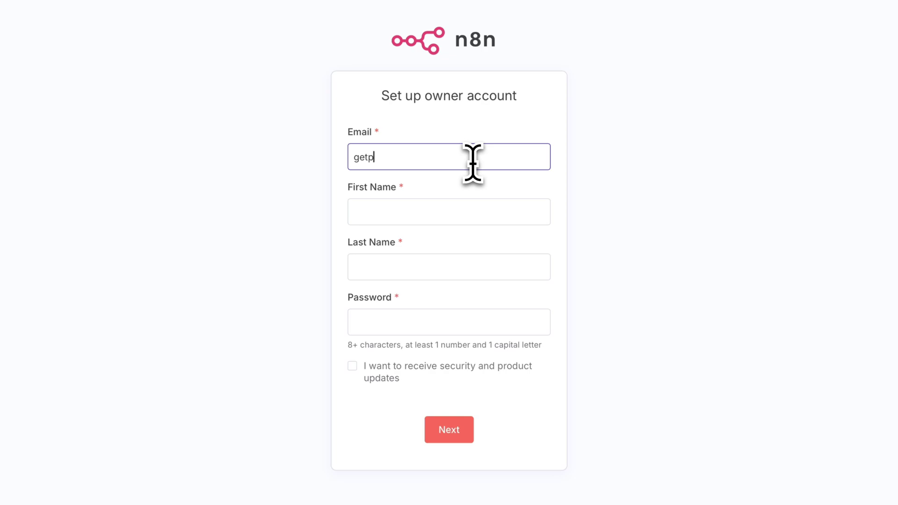
{"action": "type", "text": "ort"}
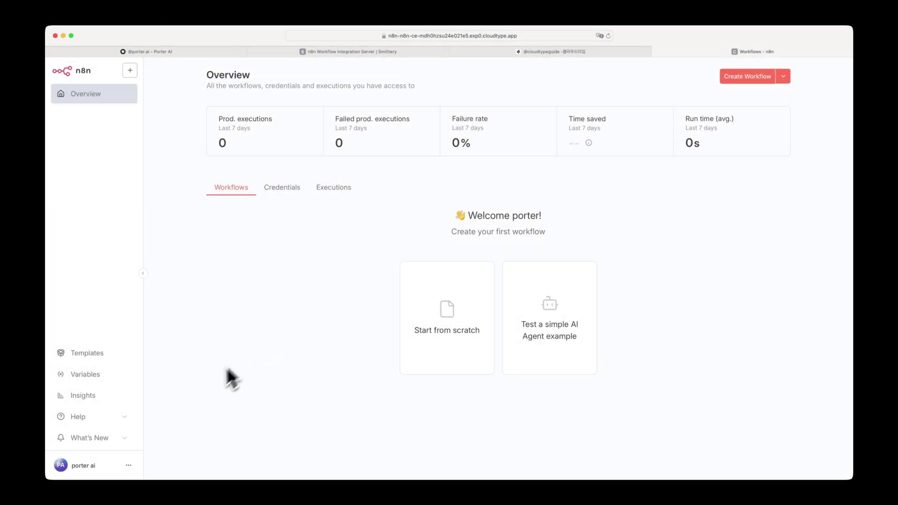
Create an n8n API key labelled n8n with No Expiration in the n8n API settings
{"action": "left_click", "coordinate": [129, 465]}
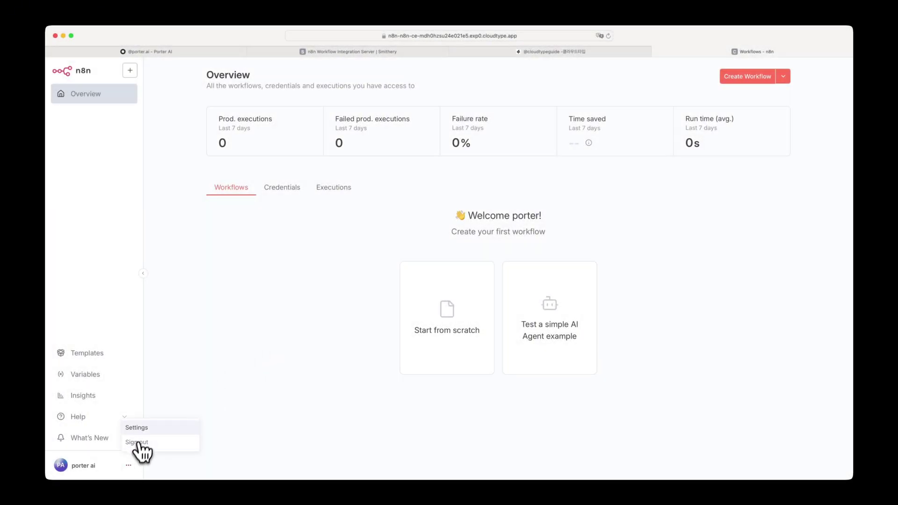
{"action": "left_click", "coordinate": [137, 427]}
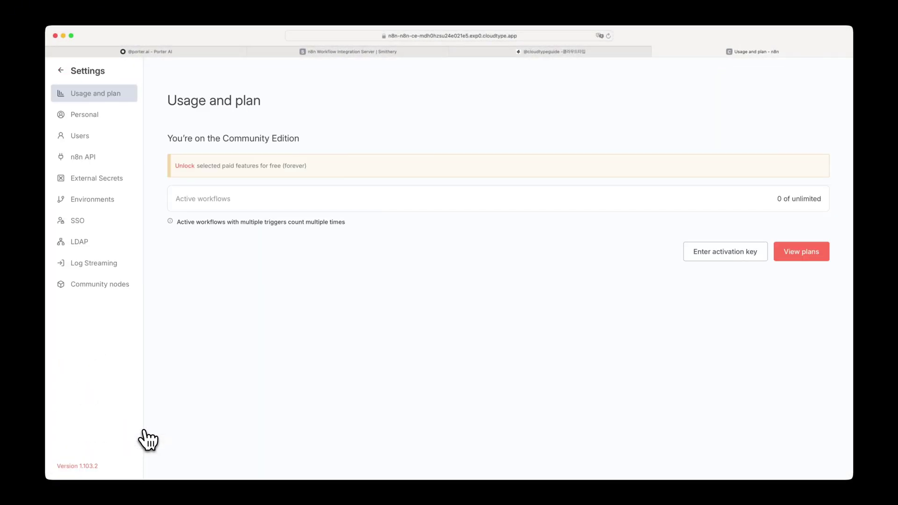
{"action": "left_click", "coordinate": [101, 159]}
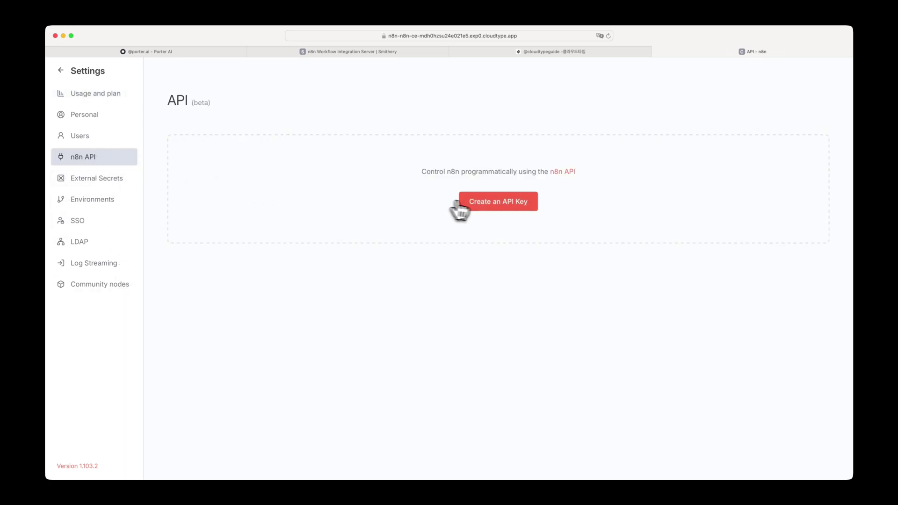
{"action": "left_click", "coordinate": [482, 204]}
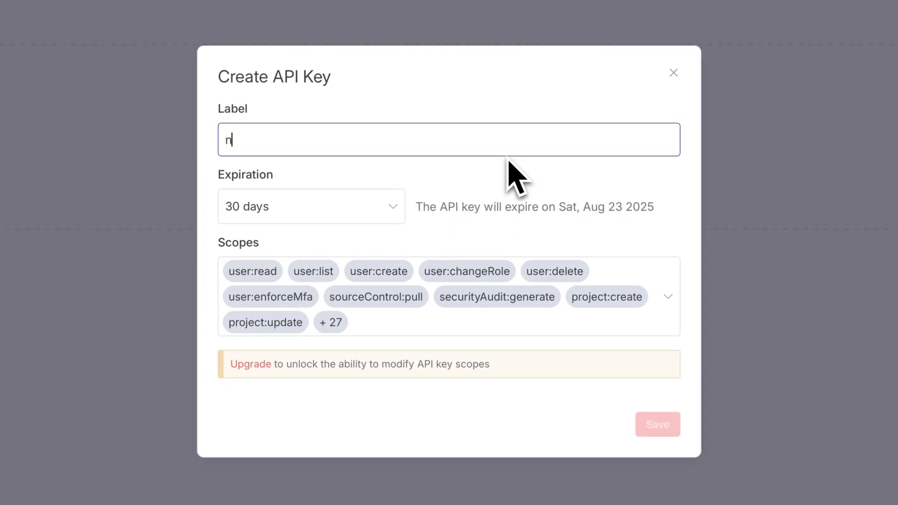
{"action": "type", "text": "n8n"}
{"action": "left_click", "coordinate": [386, 207]}
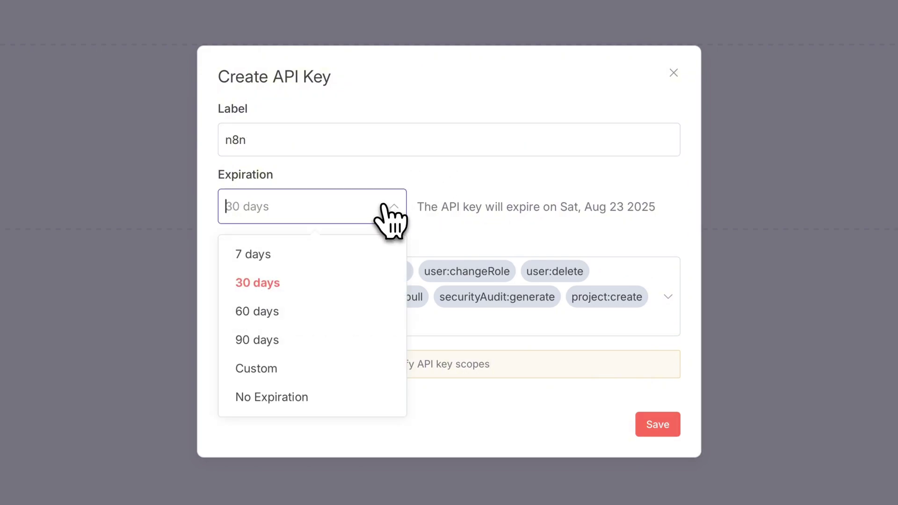
{"action": "left_click", "coordinate": [350, 396]}
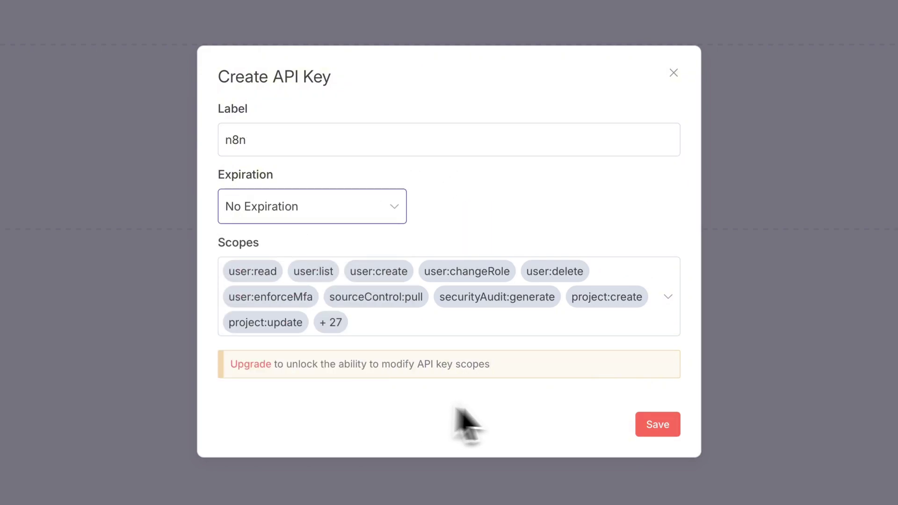
{"action": "left_click", "coordinate": [655, 424]}
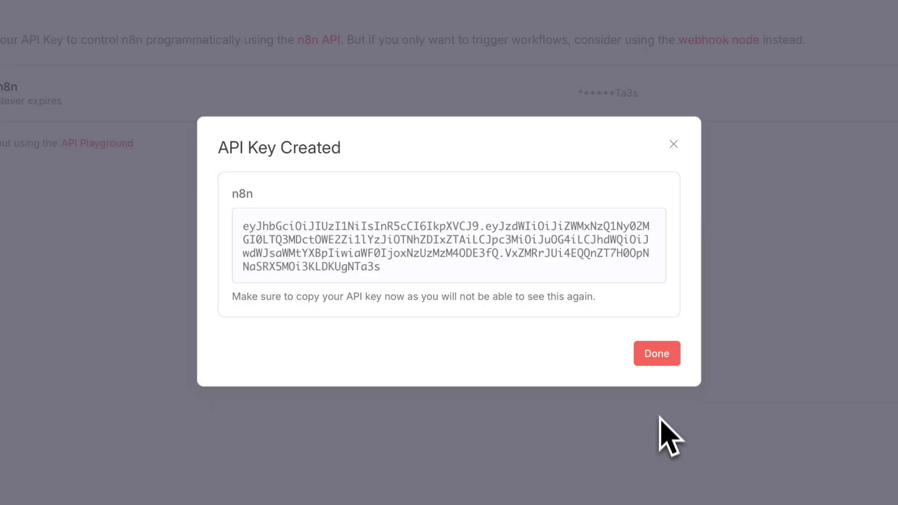
Copy the new API key and paste it into the n8nApiKey field of Smithery's n8n connection form
{"action": "mouse_move", "coordinate": [641, 281]}
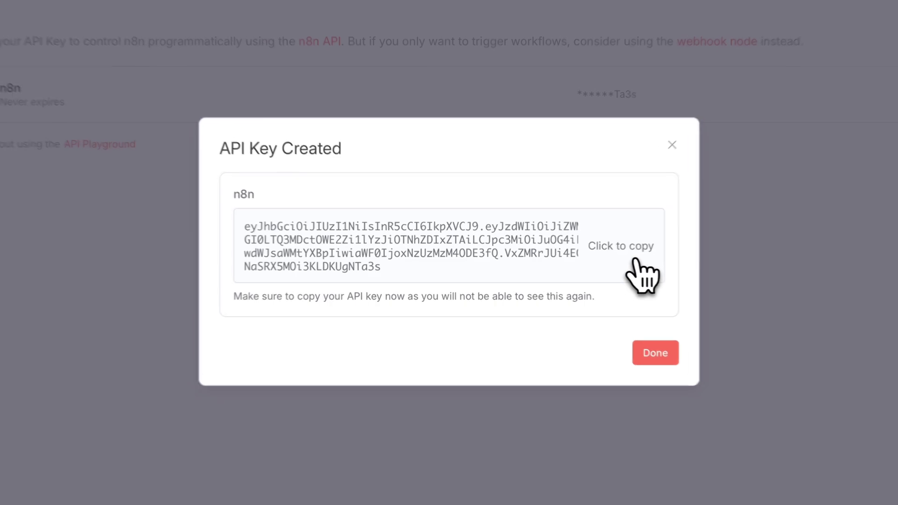
{"action": "left_click", "coordinate": [641, 276]}
{"action": "left_click", "coordinate": [366, 55]}
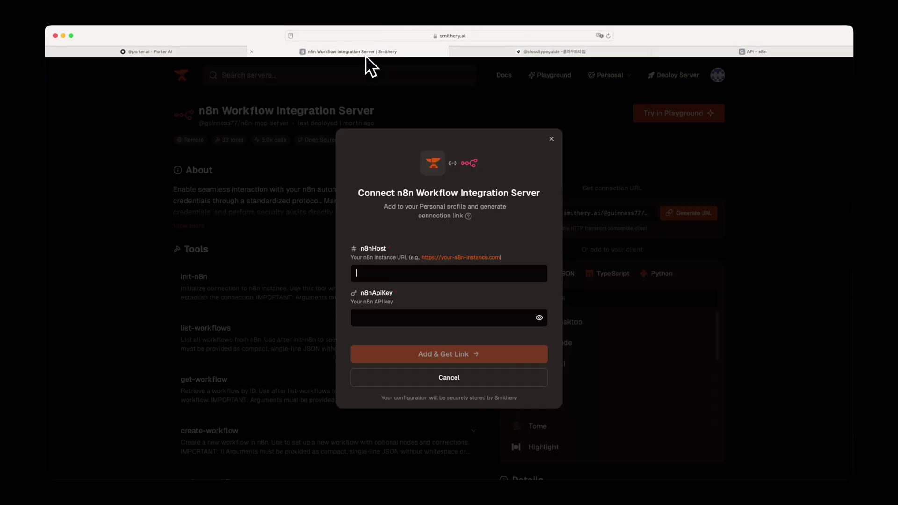
{"action": "left_click", "coordinate": [408, 318]}
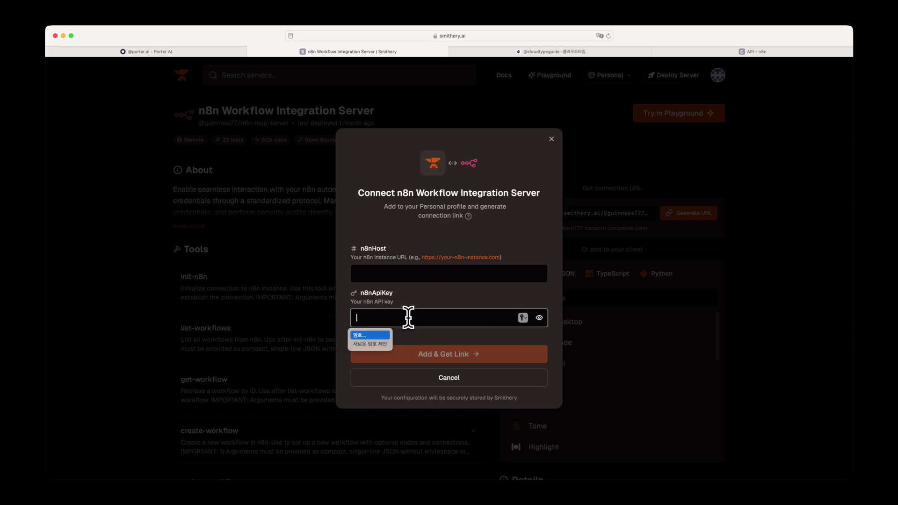
{"action": "key", "text": "super+v"}
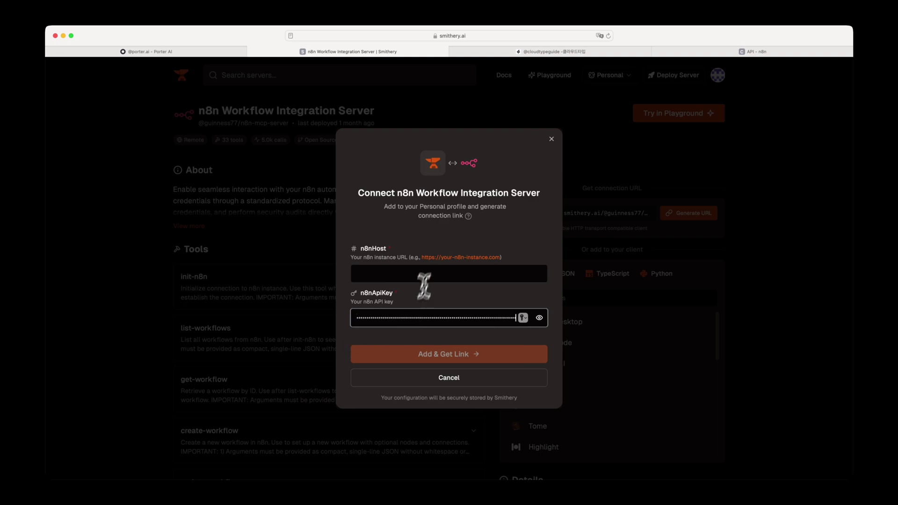
Fill n8nHost in Smithery's connection form with the n8n-ce service's public HTTPS address from Cloudtype and generate the connection link
{"action": "left_click", "coordinate": [527, 52]}
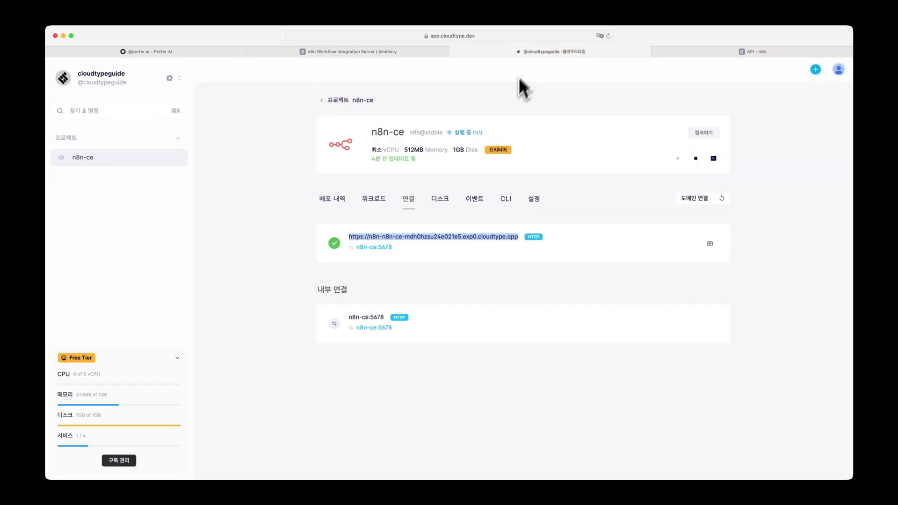
{"action": "left_click", "coordinate": [375, 52]}
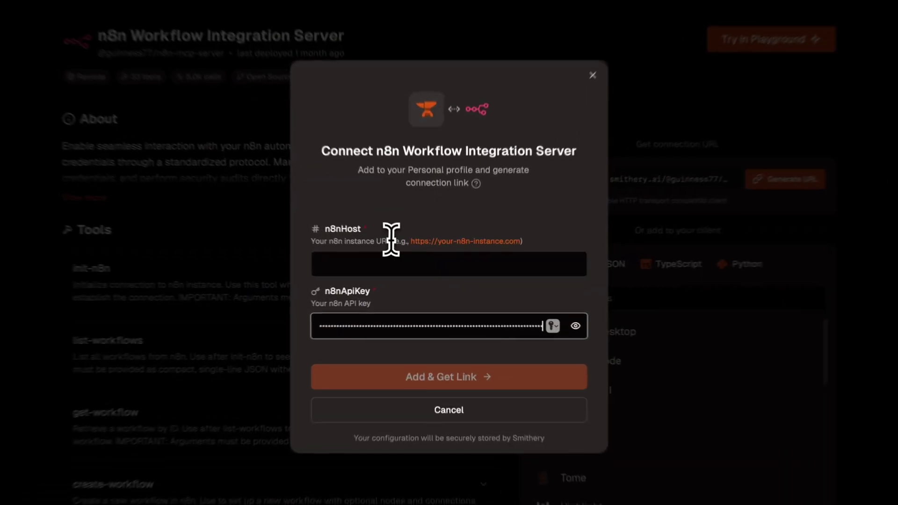
{"action": "left_click", "coordinate": [408, 273]}
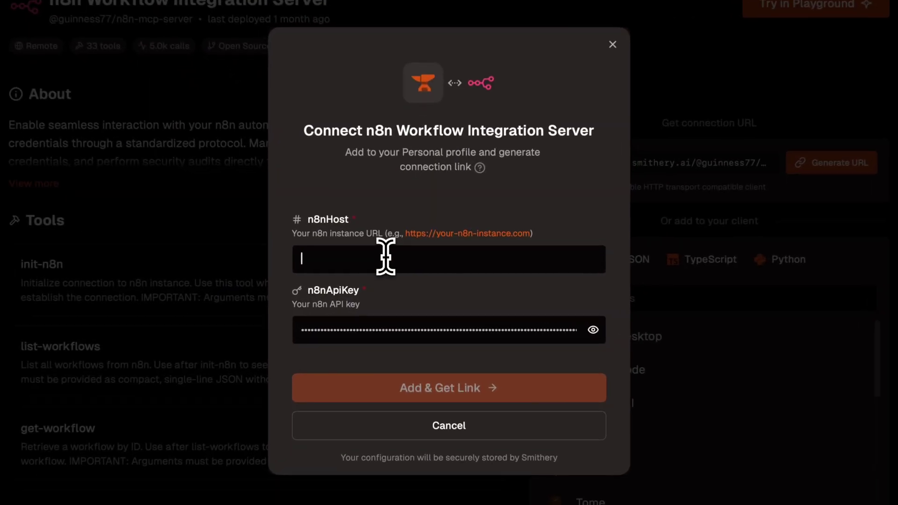
{"action": "key", "text": "super+v"}
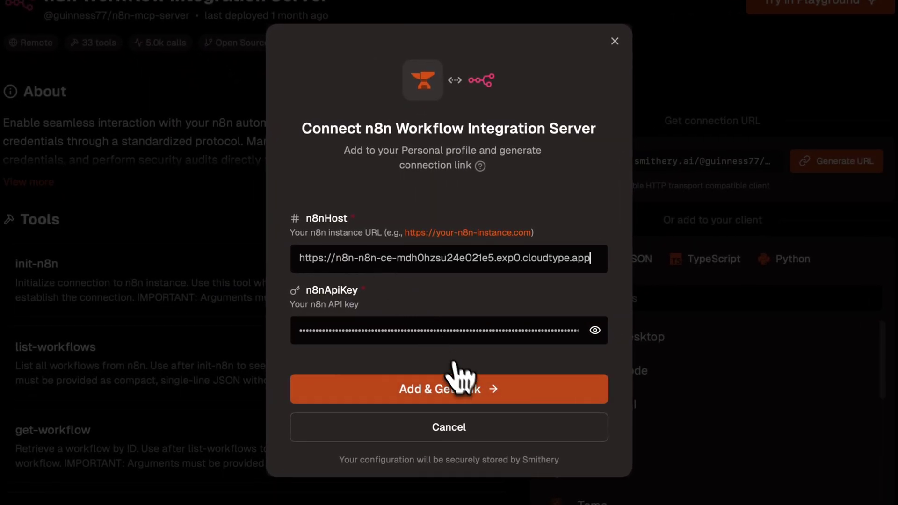
{"action": "left_click", "coordinate": [467, 389]}
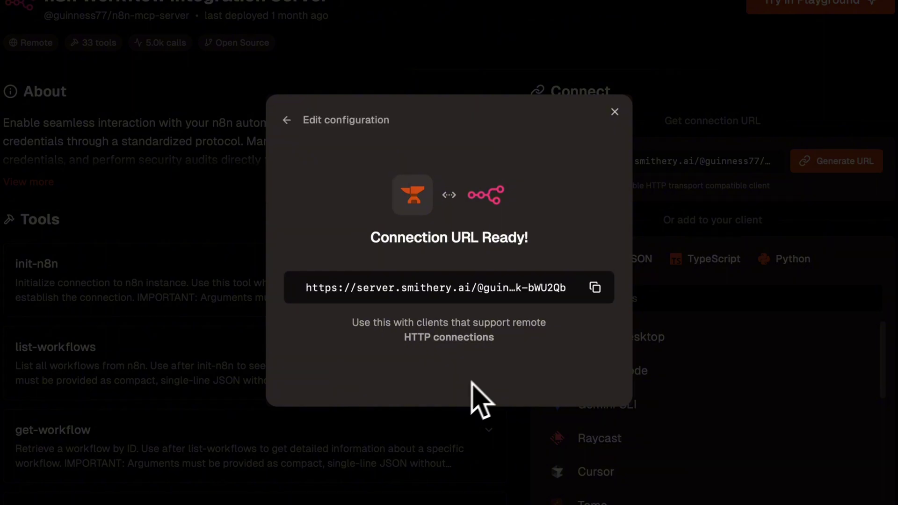
Copy the generated Smithery connection URL containing the API key and add it in Porter AI as the n8n-integration MCP server with all tools enabled
{"action": "left_click", "coordinate": [595, 289]}
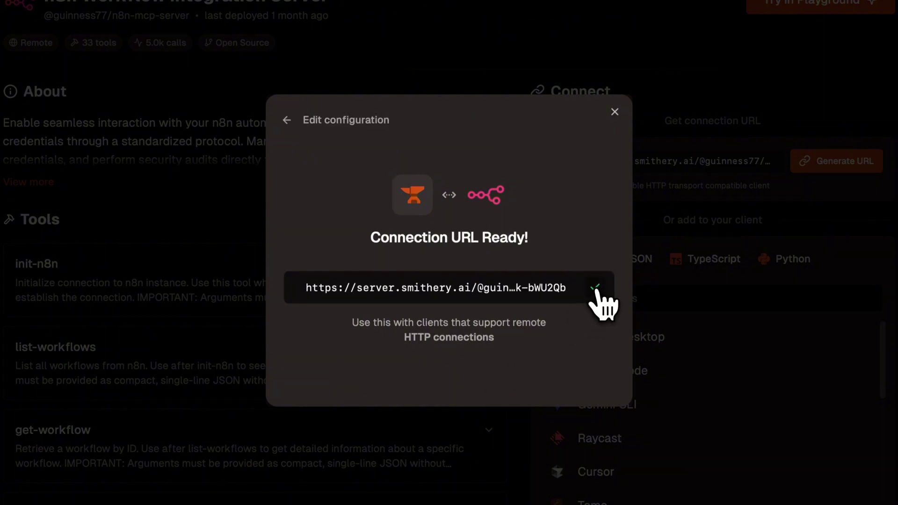
{"action": "left_click", "coordinate": [196, 52]}
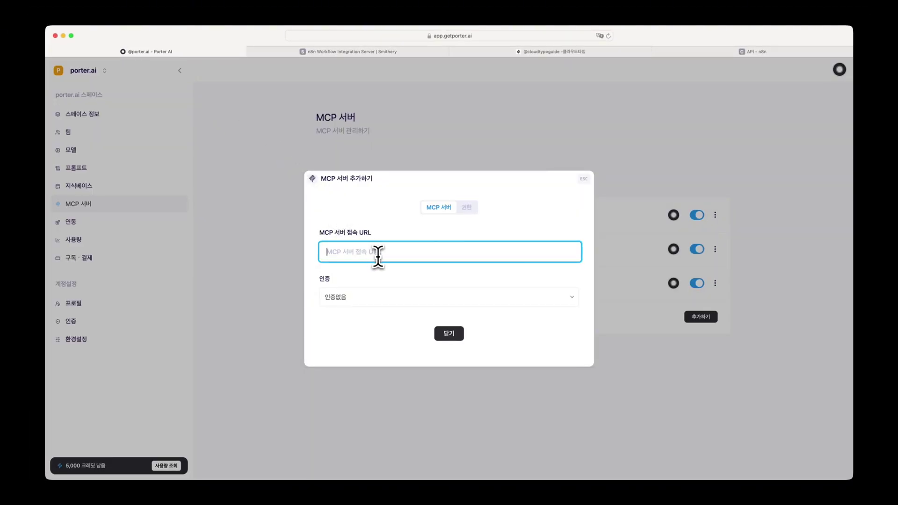
{"action": "key", "text": "super+v"}
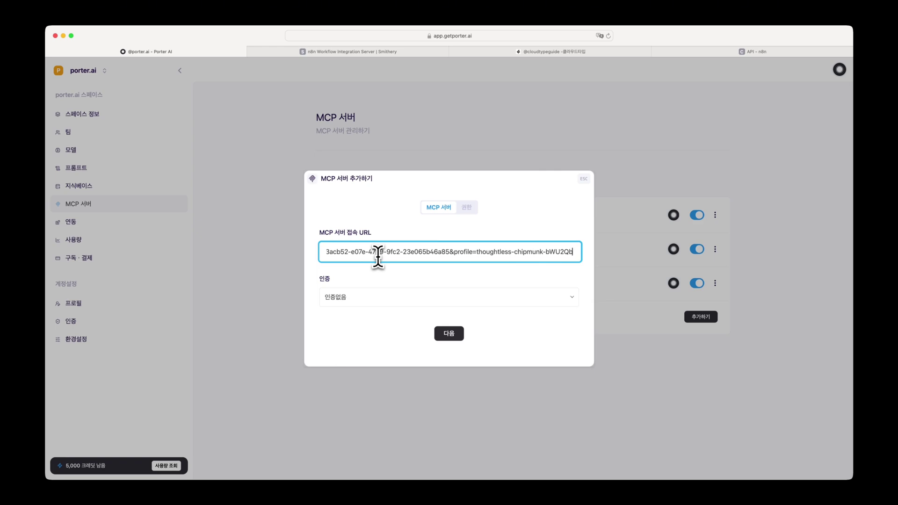
{"action": "left_click", "coordinate": [449, 333]}
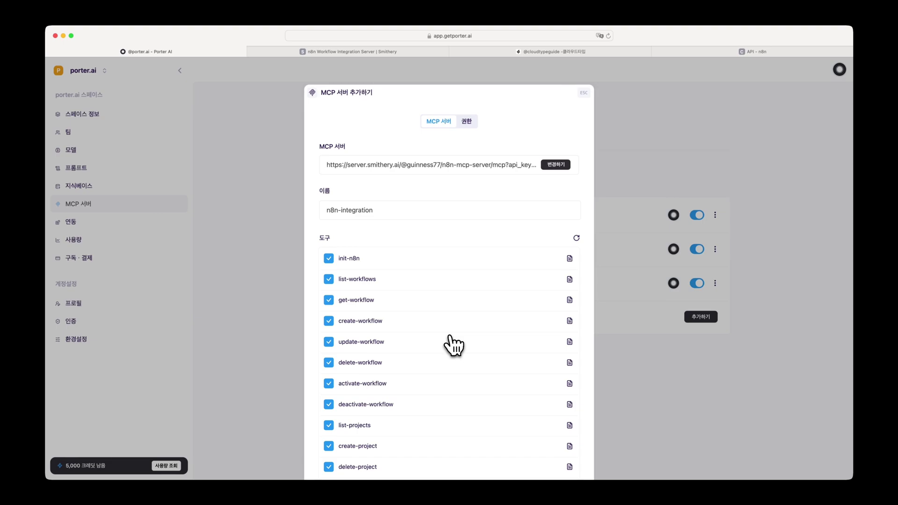
{"action": "scroll", "coordinate": [450, 337], "scroll_direction": "down", "scroll_amount": 15}
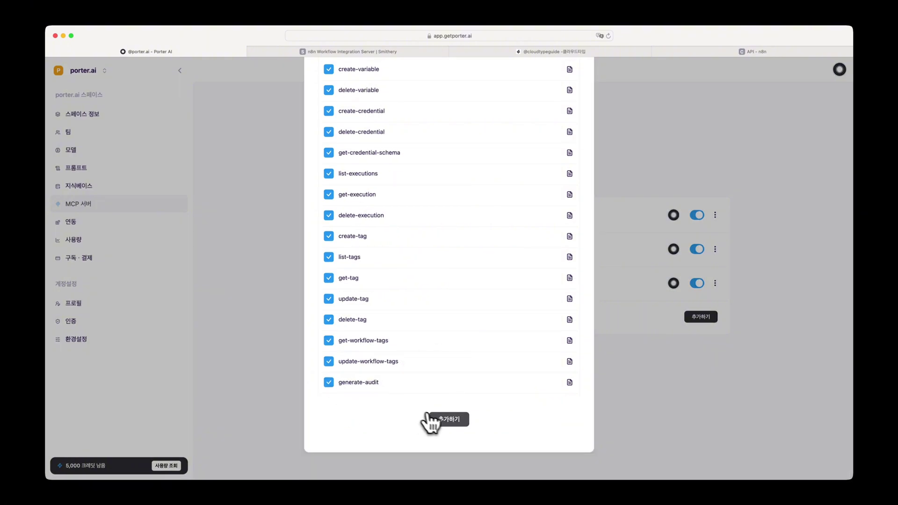
{"action": "left_click", "coordinate": [447, 421]}
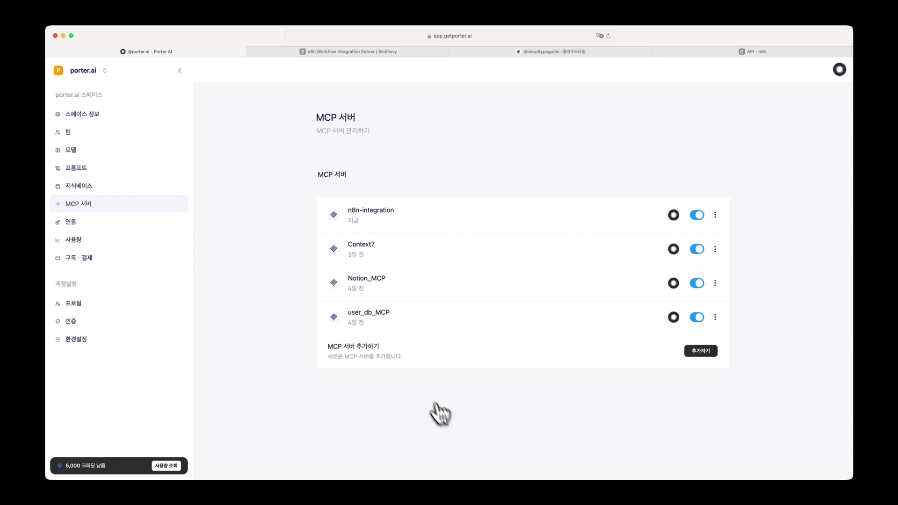
Return to a new chat thread, enable the n8n-integration MCP server and choose Claude Sonnet 4 as the model
{"action": "left_click", "coordinate": [180, 71]}
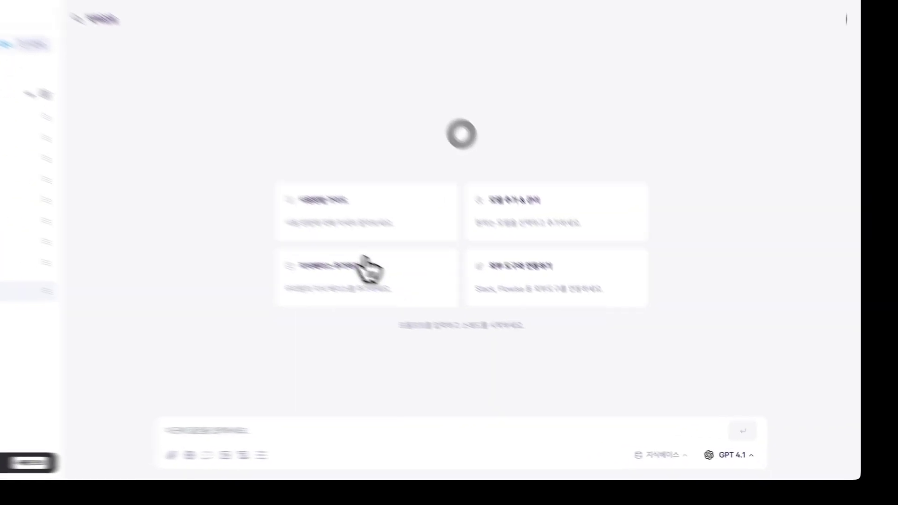
{"action": "left_click", "coordinate": [662, 455]}
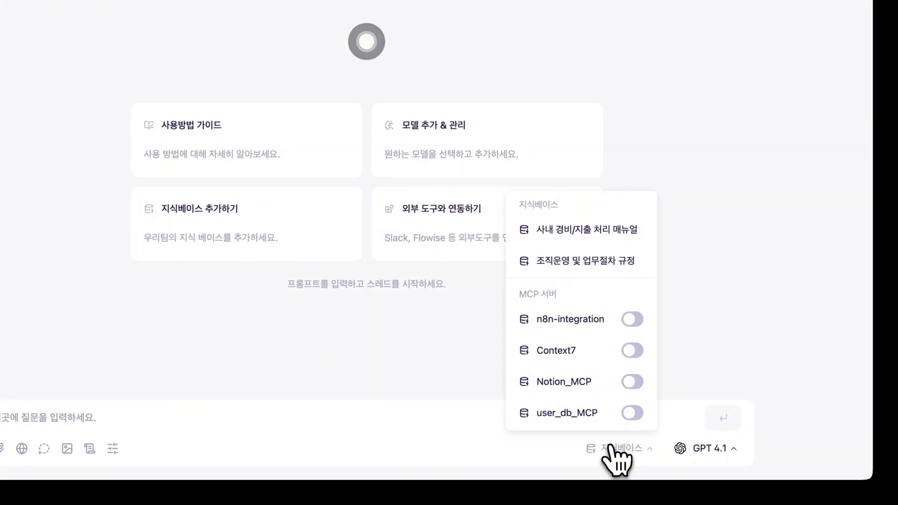
{"action": "left_click", "coordinate": [632, 321]}
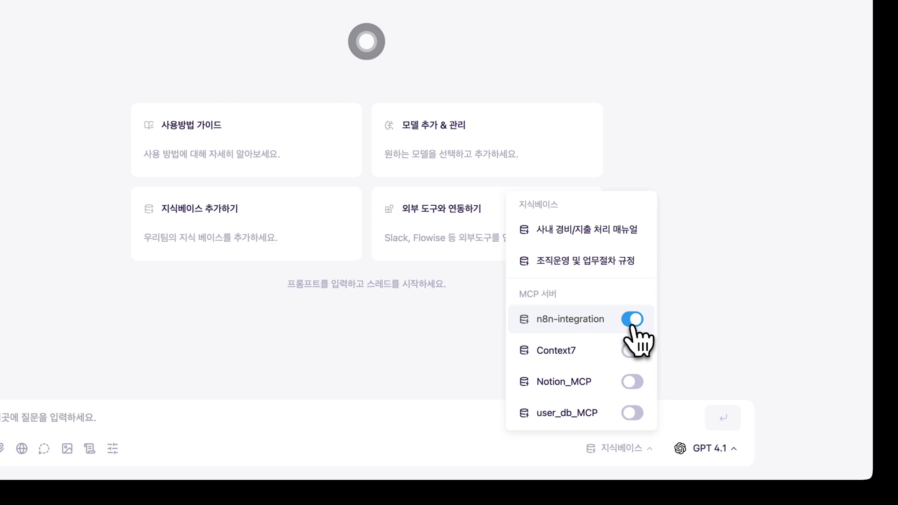
{"action": "left_click", "coordinate": [710, 450]}
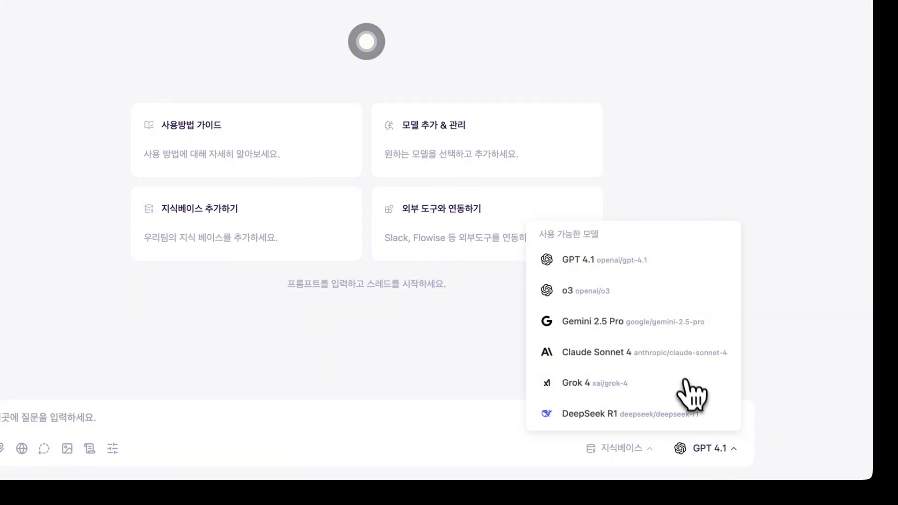
{"action": "left_click", "coordinate": [677, 360]}
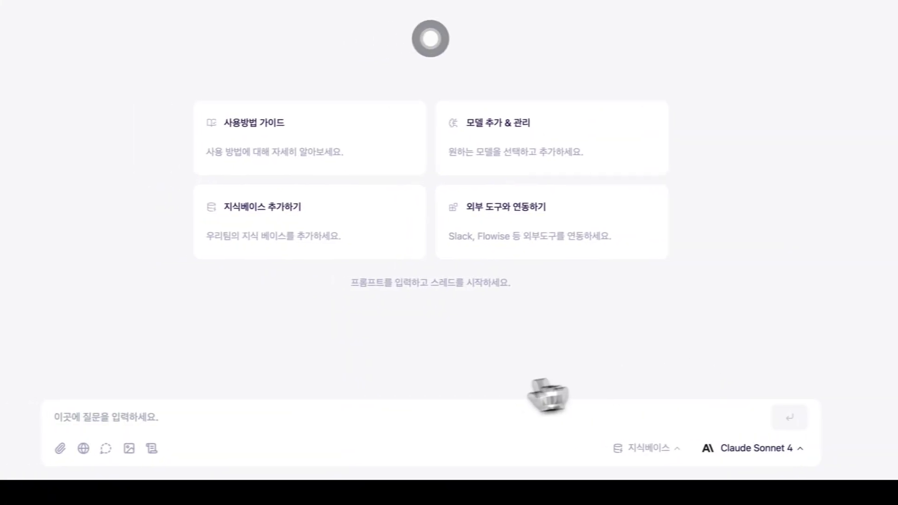
Send the prompt "n8n을 연결해서, 매일 오전9시에 구글캘린더를 조회하고 당일 미팅할 회사의 최신뉴스를 검색해서 정리한 내용을 이메일로 보내는 워크플로우를 만들어줘"
{"action": "left_click", "coordinate": [218, 420]}
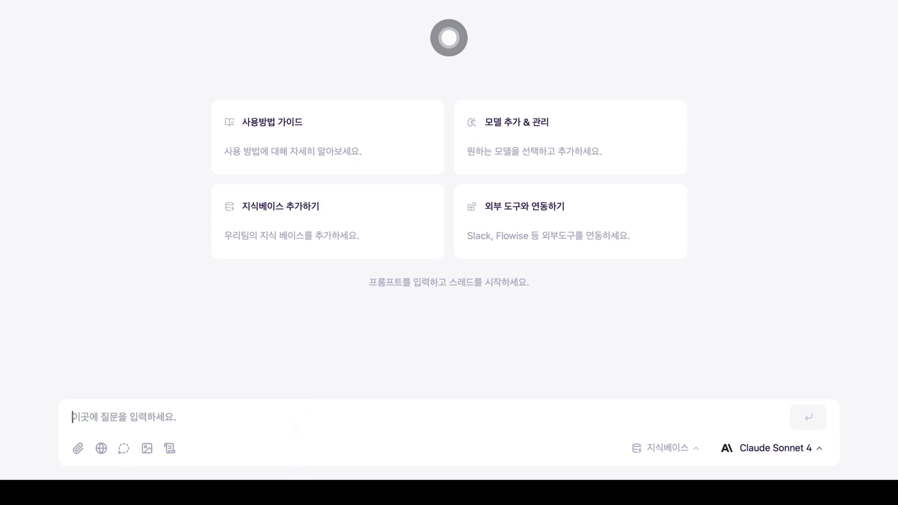
{"action": "type", "text": "n8n을 연결"}
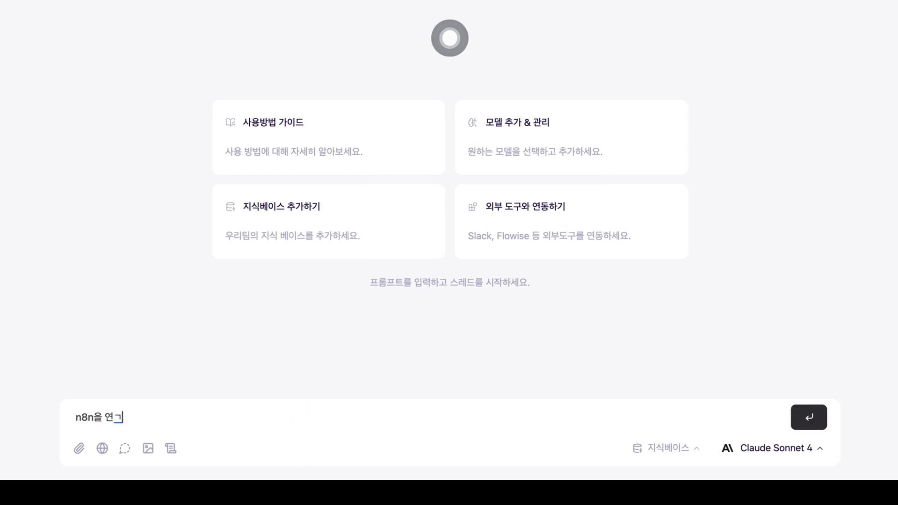
{"action": "type", "text": "해서, 매일 오전9시에 구글캘린더를 조회"}
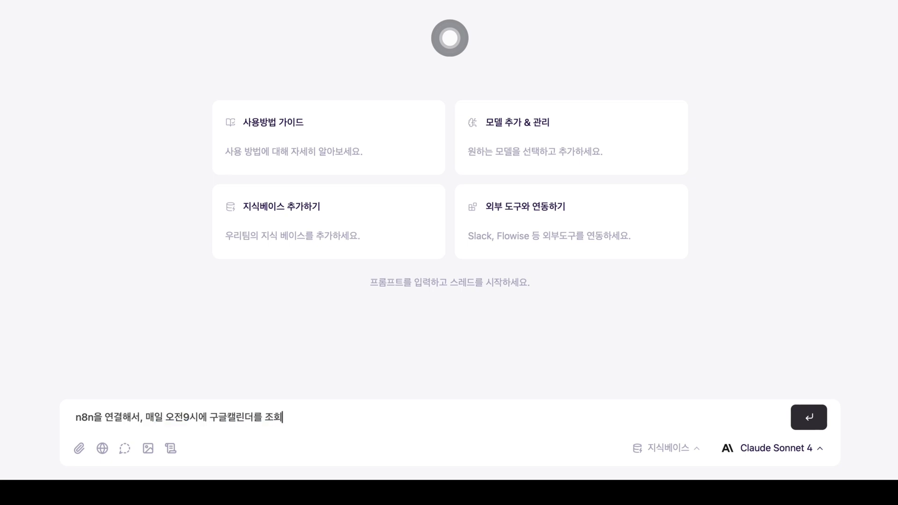
{"action": "type", "text": "하고 당일 미팅할 회사의 최신뉴스를 검색해서 정"}
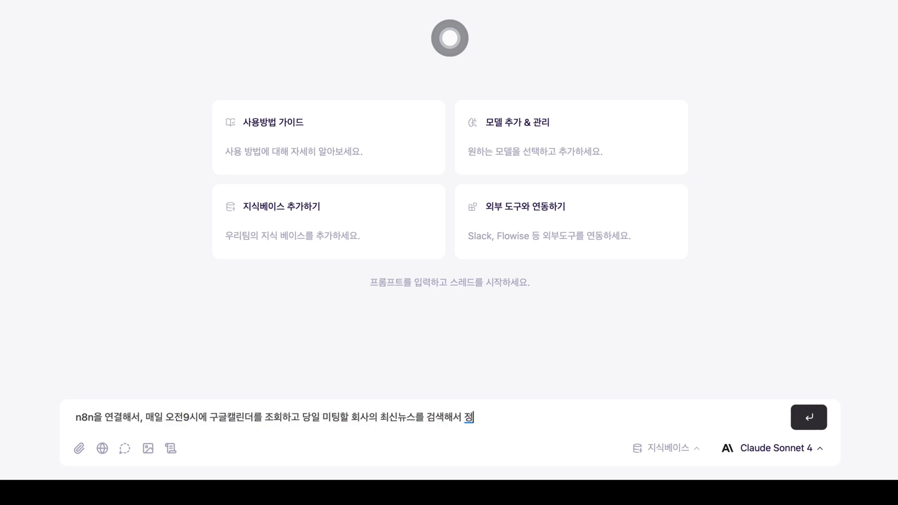
{"action": "type", "text": "리한 내용을 이메일로 보내는 워크플로우를 만들어줘"}
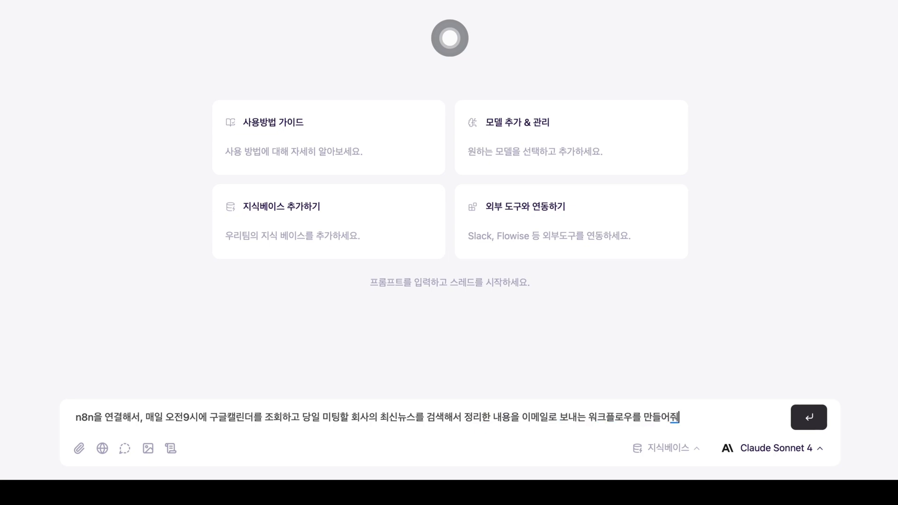
{"action": "key", "text": "Return"}
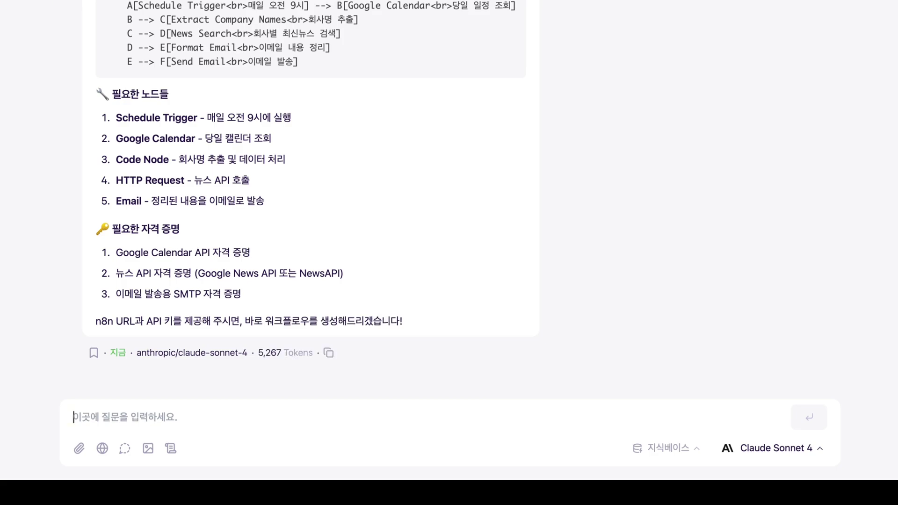
Draft a chat reply giving the n8n connection information, with the instance URL and the API key
{"action": "type", "text": "연결정보는 아래와 같아!"}
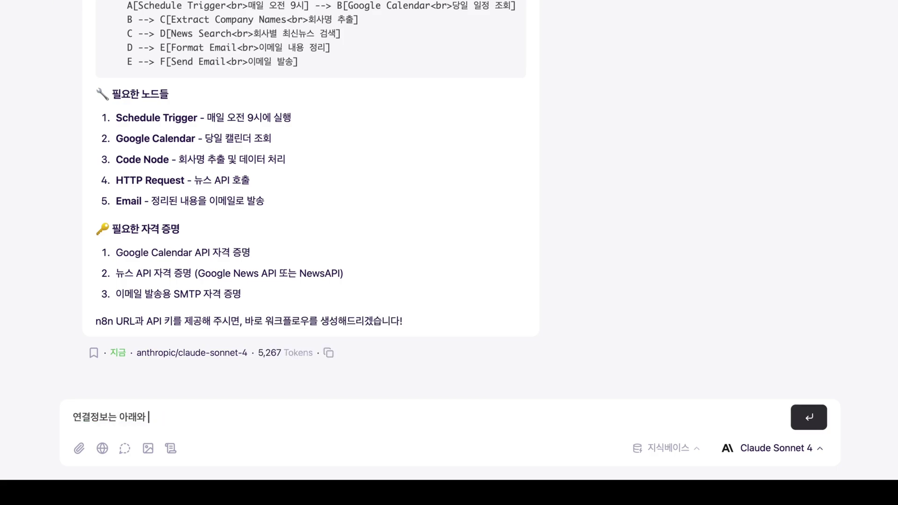
{"action": "key", "text": "shift+Return"}
{"action": "key", "text": "ctrl+v"}
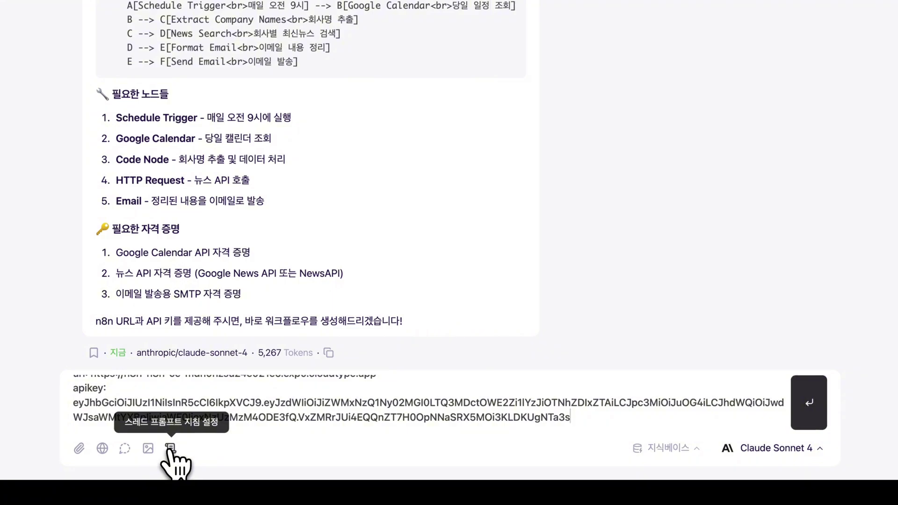
Save thread prompt instructions reading "n8n연결정보는 아래와 같아:" followed by the n8n instance URL and the API key
{"action": "left_click", "coordinate": [170, 448]}
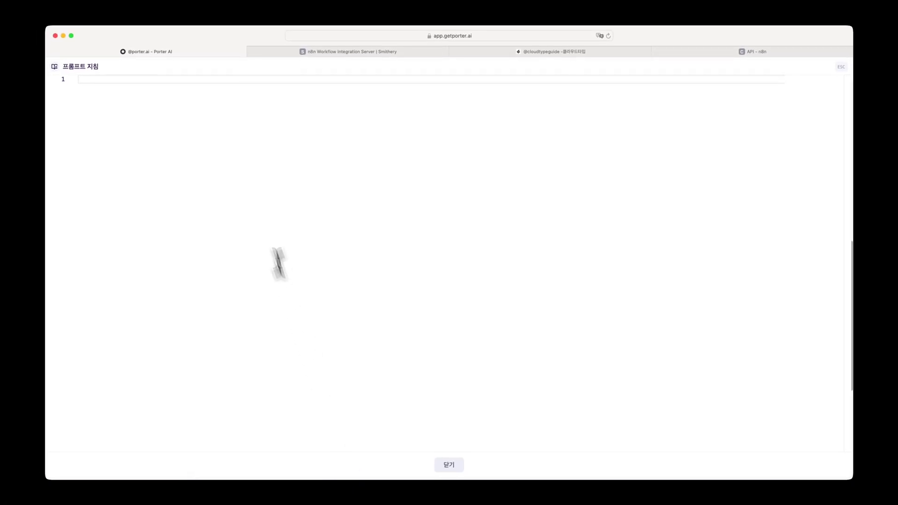
{"action": "left_click", "coordinate": [223, 118]}
{"action": "type", "text": "n8n연결정보느ㄴ 아래와 같아:"}
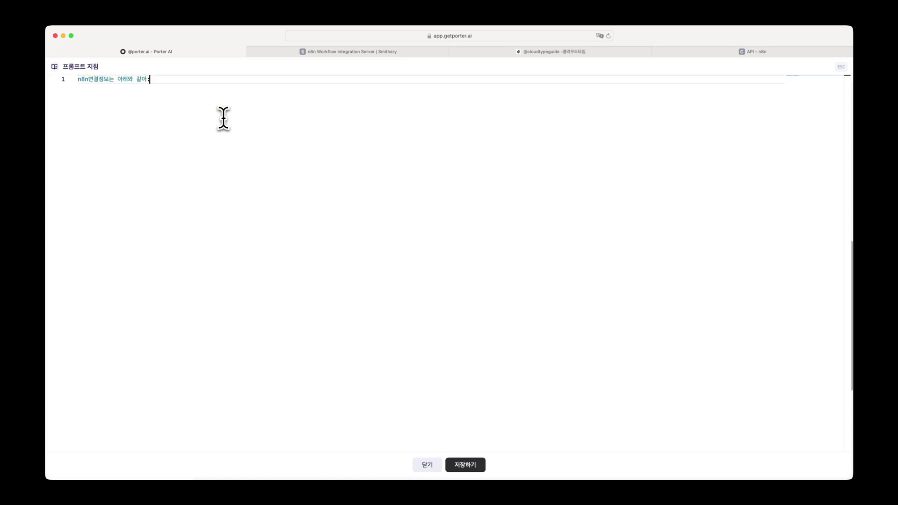
{"action": "key", "text": "Return"}
{"action": "key", "text": "cmd+v"}
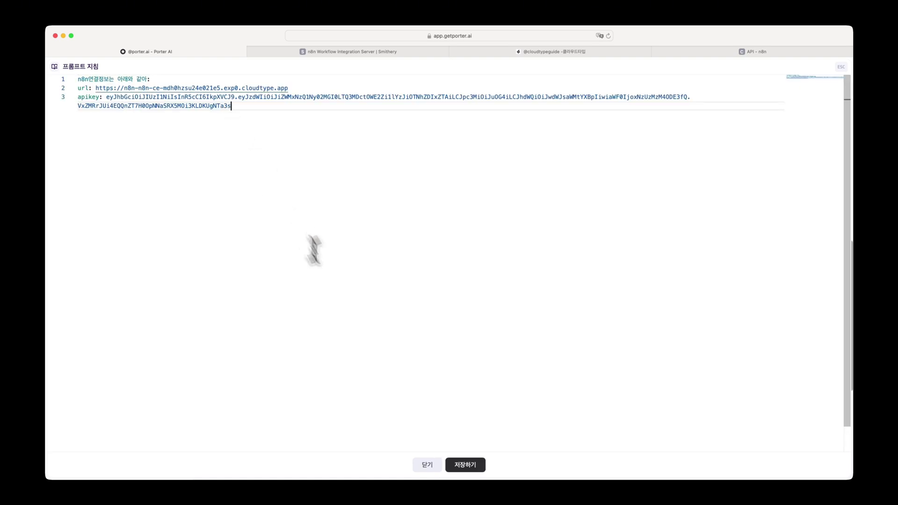
{"action": "left_click", "coordinate": [468, 465]}
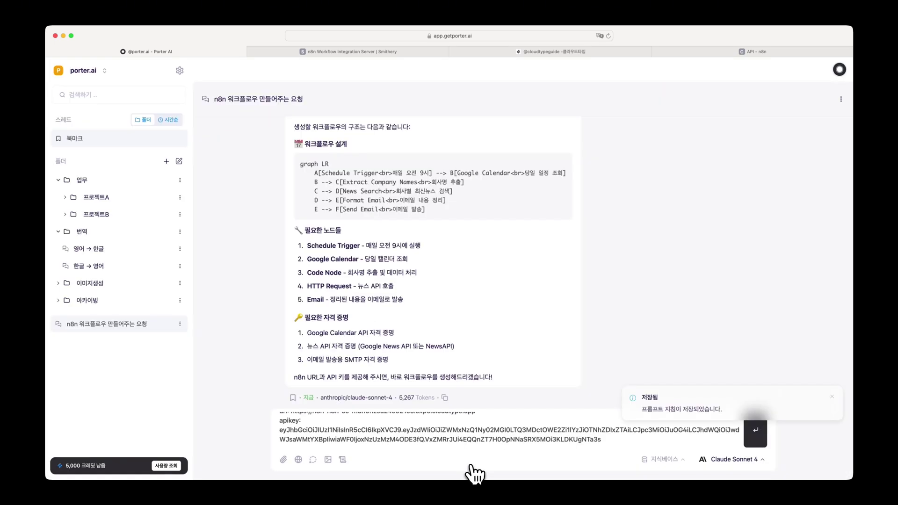
Replace the drafted reply with a copy of the original n8n workflow request and send it again
{"action": "key", "text": "cmd+a"}
{"action": "key", "text": "BackSpace"}
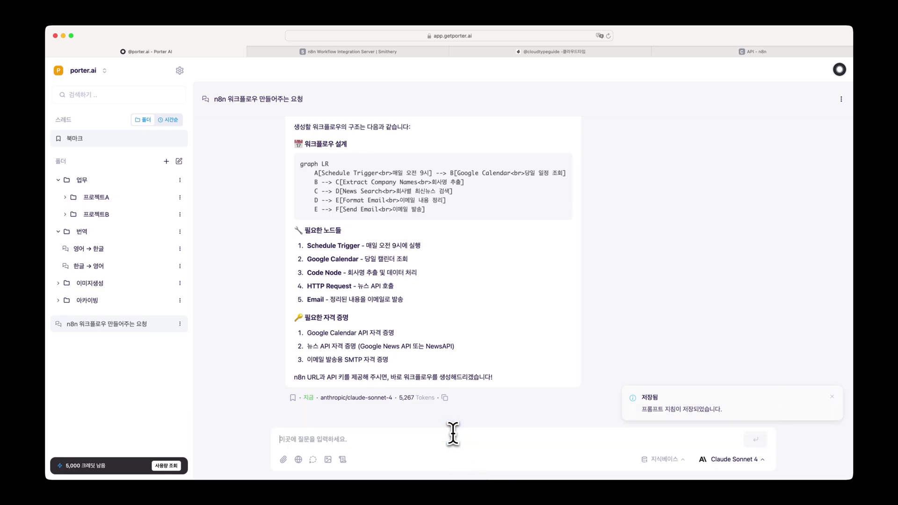
{"action": "scroll", "coordinate": [665, 262], "scroll_direction": "up", "scroll_amount": 10}
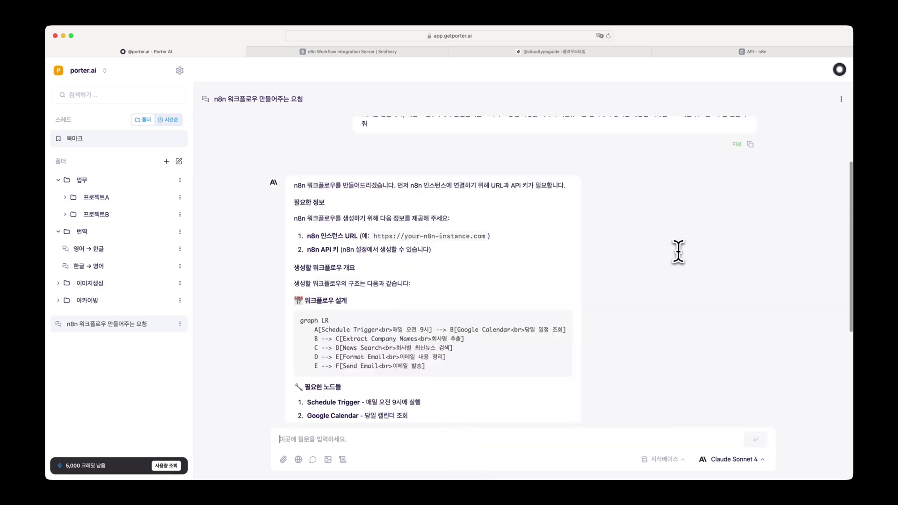
{"action": "left_click", "coordinate": [750, 221]}
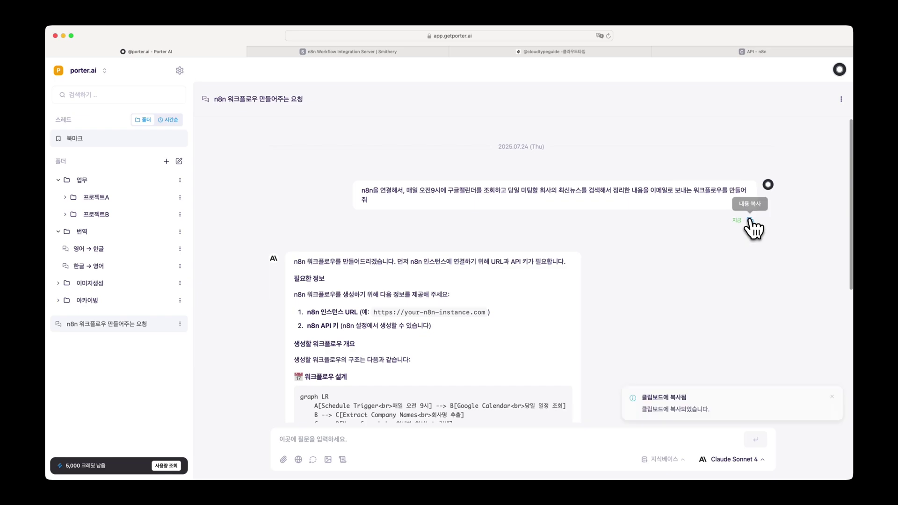
{"action": "left_click", "coordinate": [364, 441]}
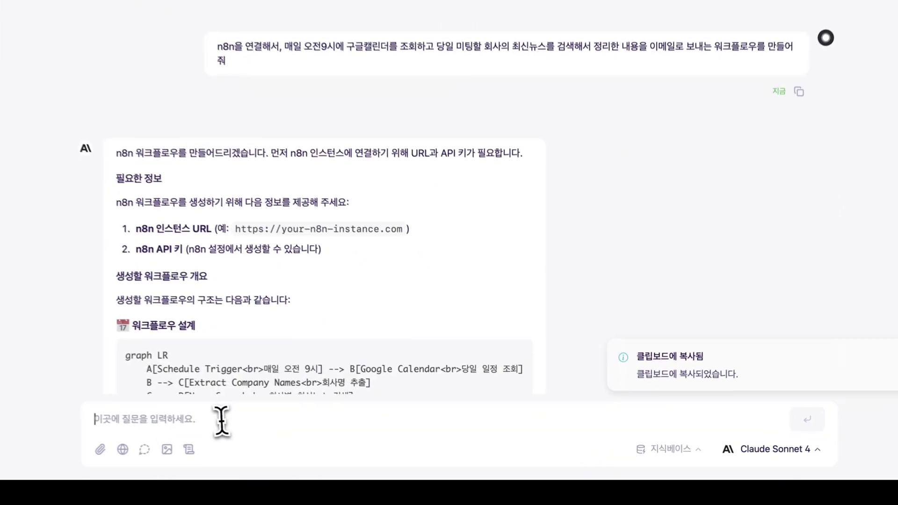
{"action": "key", "text": "ctrl+v"}
{"action": "key", "text": "Return"}
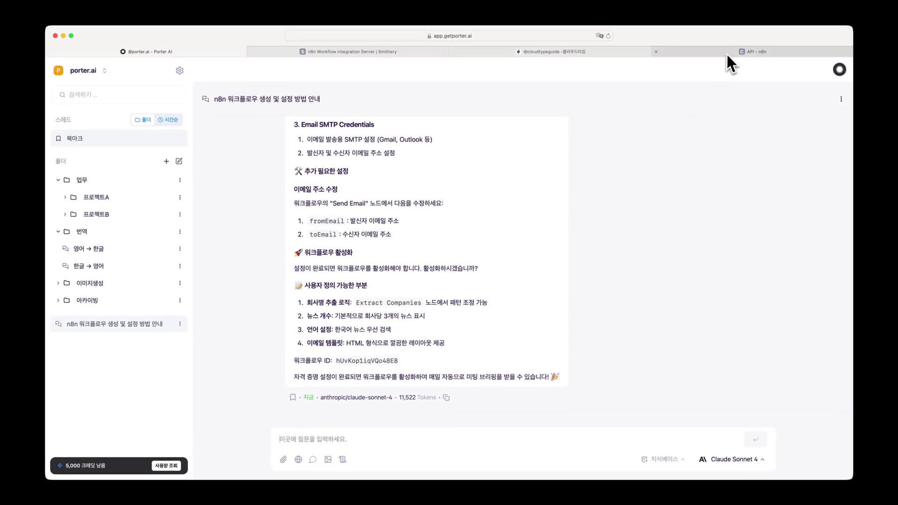
Switch to the n8n instance and leave its settings for the workflow overview
{"action": "left_click", "coordinate": [728, 53]}
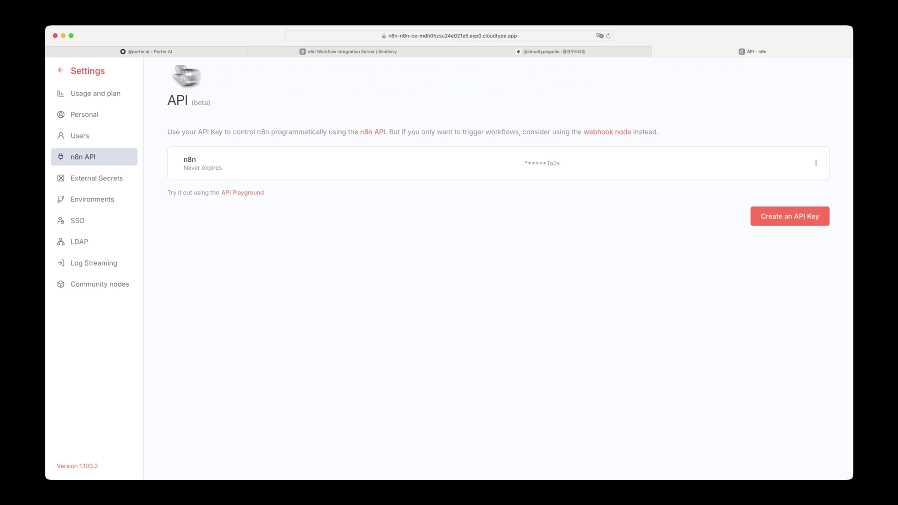
{"action": "left_click", "coordinate": [102, 73]}
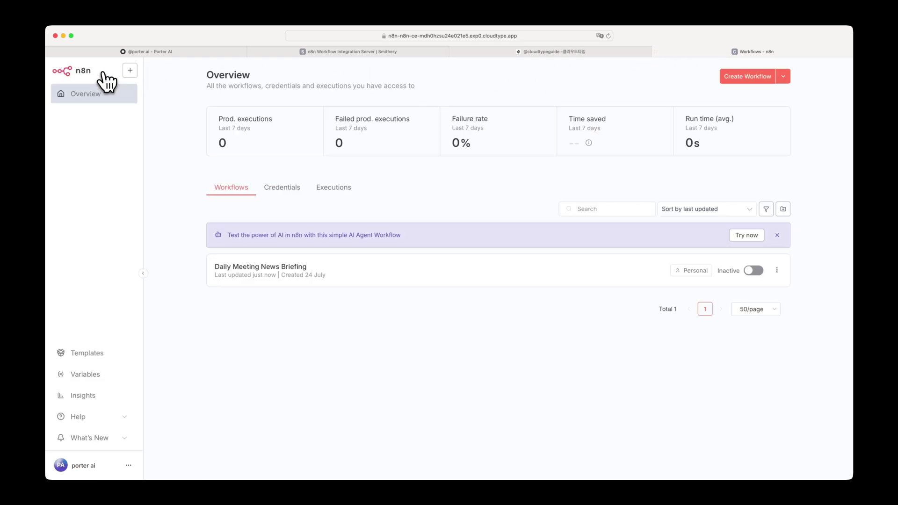
Open the Daily Meeting News Briefing workflow and examine the code of its Extract Companies node
{"action": "left_click", "coordinate": [380, 280]}
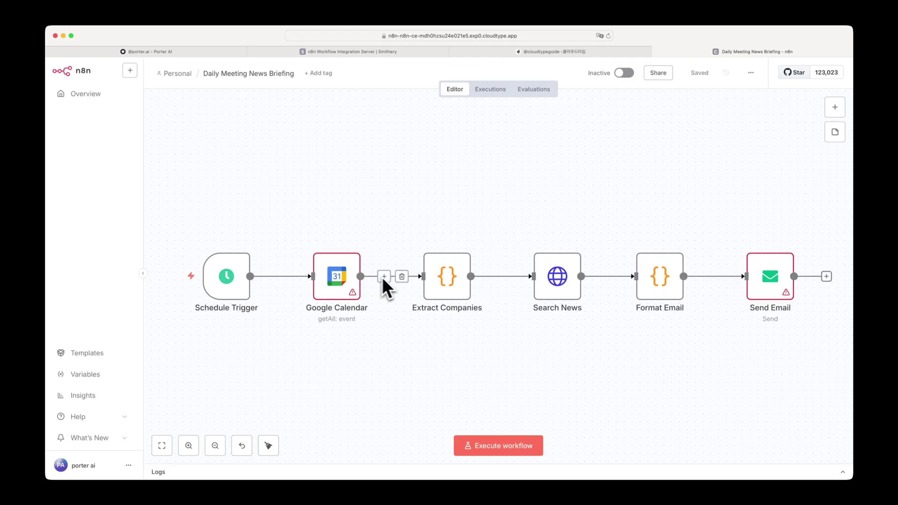
{"action": "double_click", "coordinate": [448, 287]}
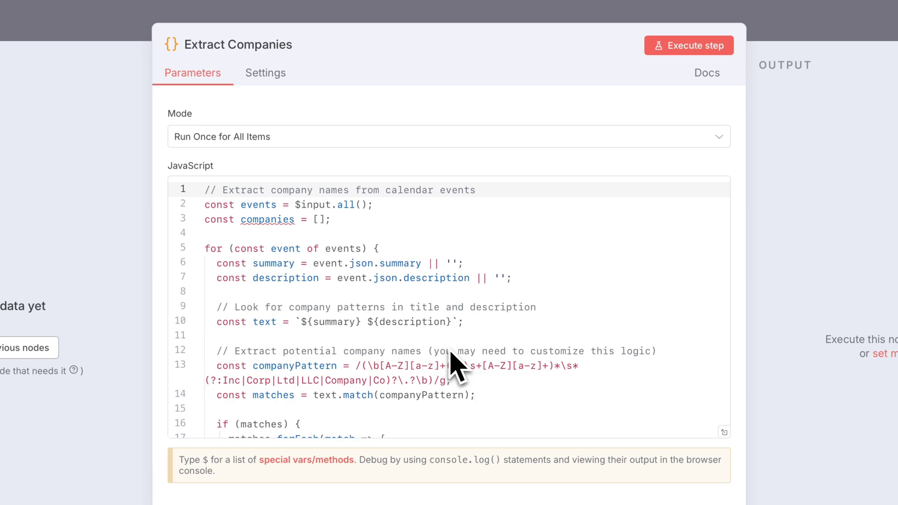
{"action": "key", "text": "Escape"}
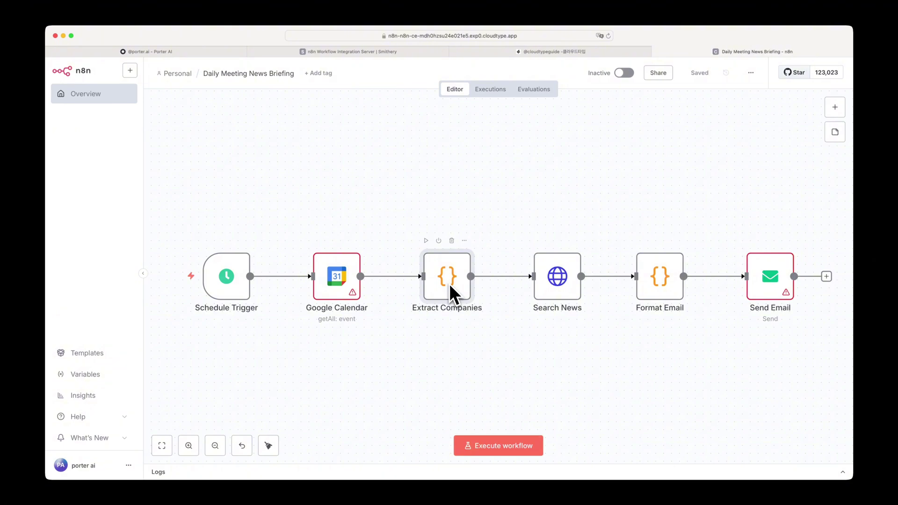
Try executing the workflow, and ask the Porter AI chat to connect to n8n, analyse the execution logs and explain how to resolve the errors
{"action": "left_click", "coordinate": [506, 445]}
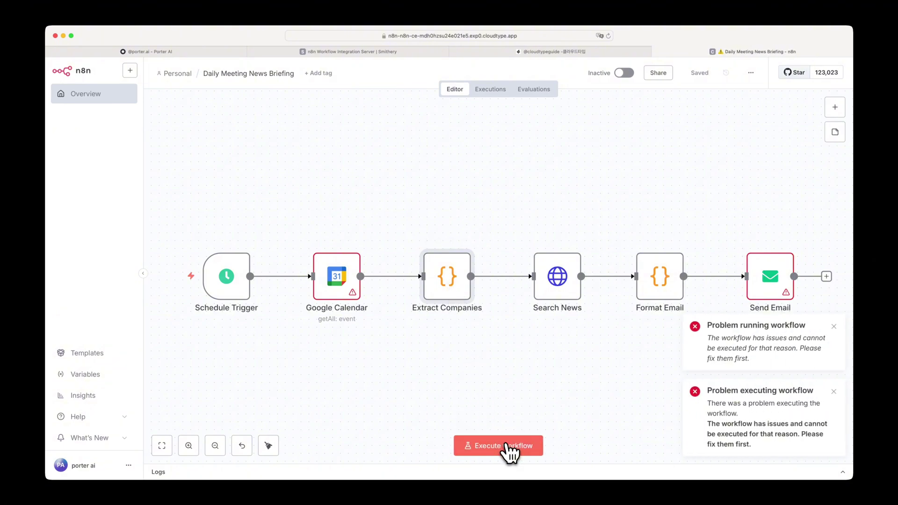
{"action": "left_click", "coordinate": [215, 55]}
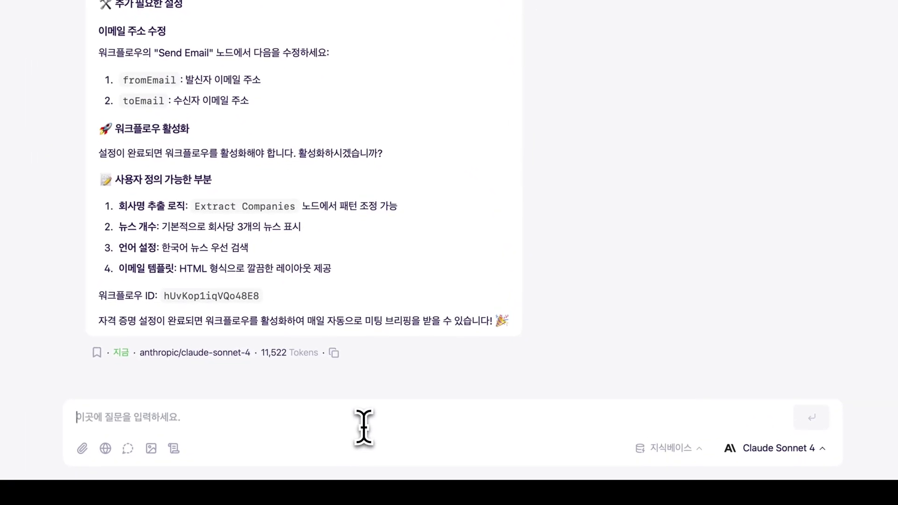
{"action": "type", "text": "n8n을 연결해서, 실행로그를 분세ㄱ하고 오류를 어떻게 해결할 수 있는지 알려줘"}
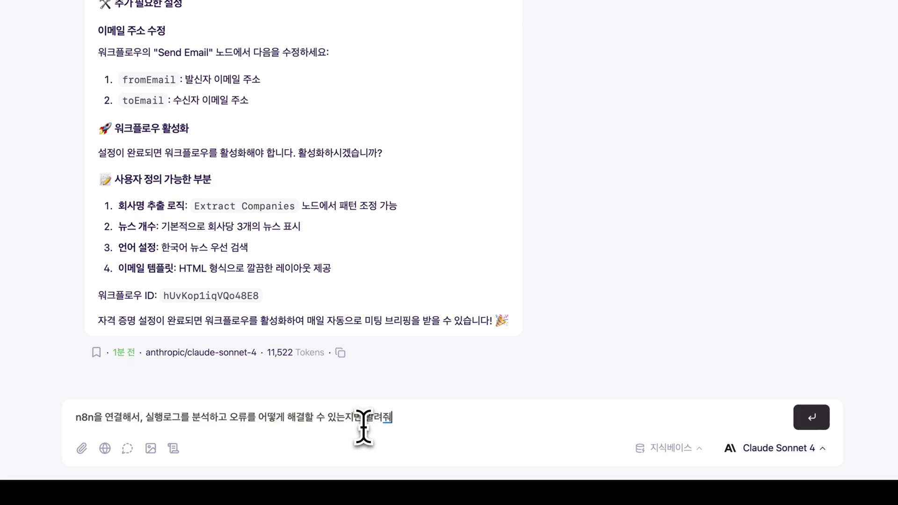
{"action": "key", "text": "Return"}
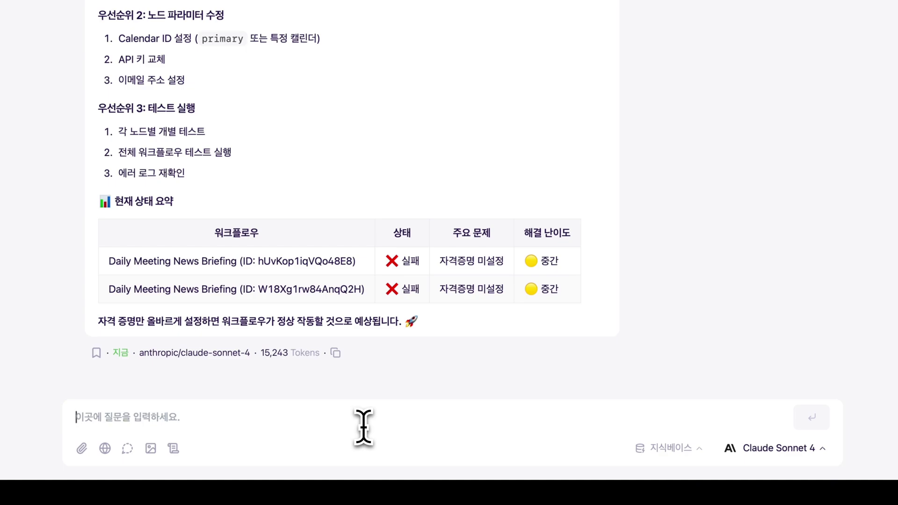
Ask the chat to convert the company-name extraction node's code from JavaScript to Python and update it in the workflow
{"action": "type", "text": "회사 이름을 추출하는 노드의 코드가 자바스크립트로 디"}
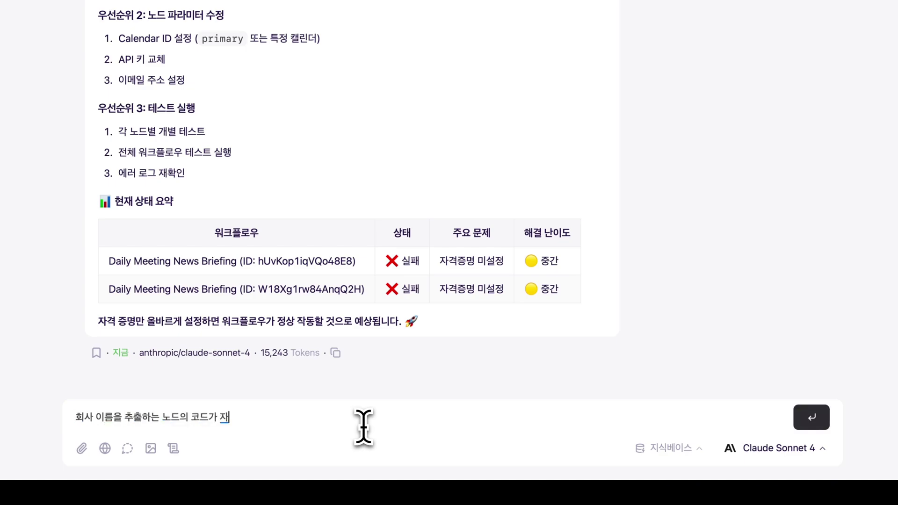
{"action": "type", "text": "어 있는데, 파이선으로 수정해서 업데이트해줘"}
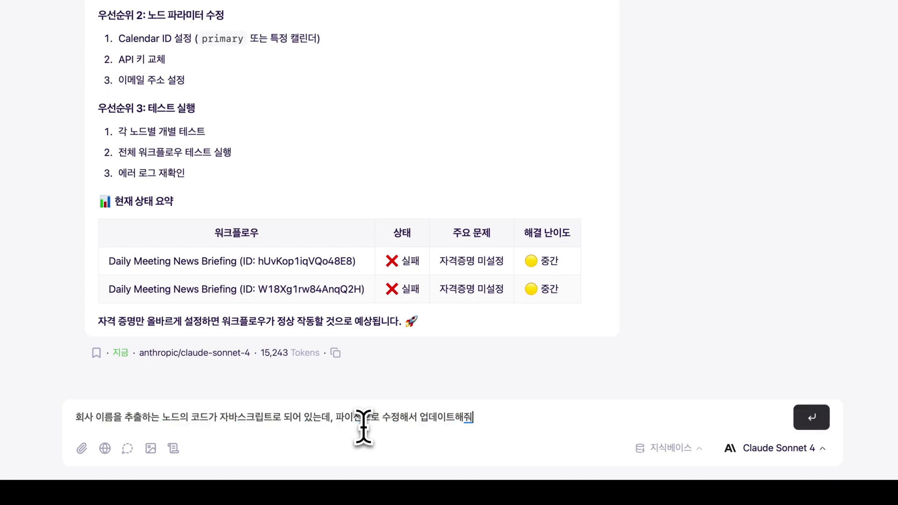
{"action": "key", "text": "Return"}
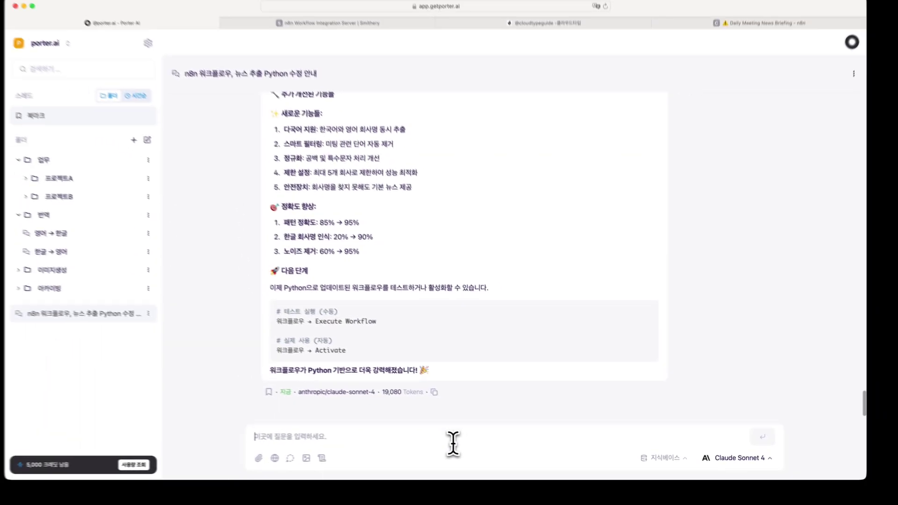
Switch to the n8n workflow and examine the language setting and code of the Extract Companies node
{"action": "left_click", "coordinate": [764, 24]}
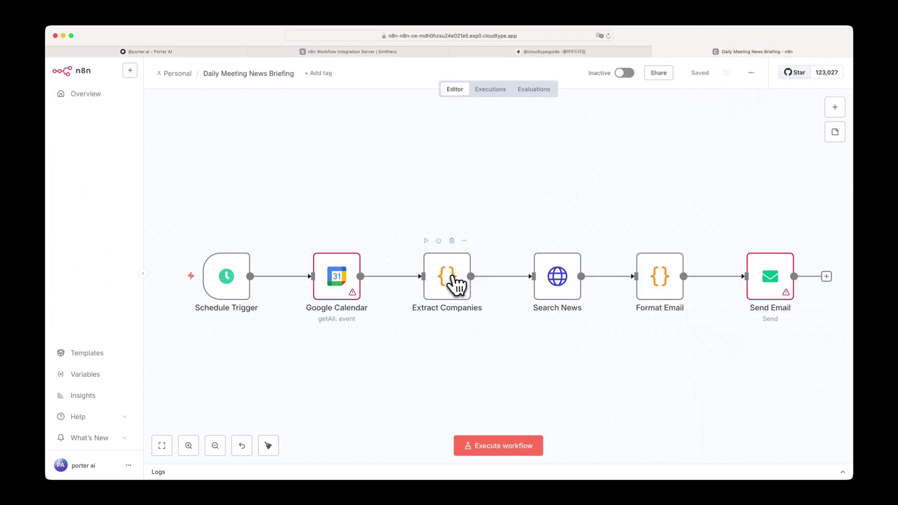
{"action": "double_click", "coordinate": [451, 278]}
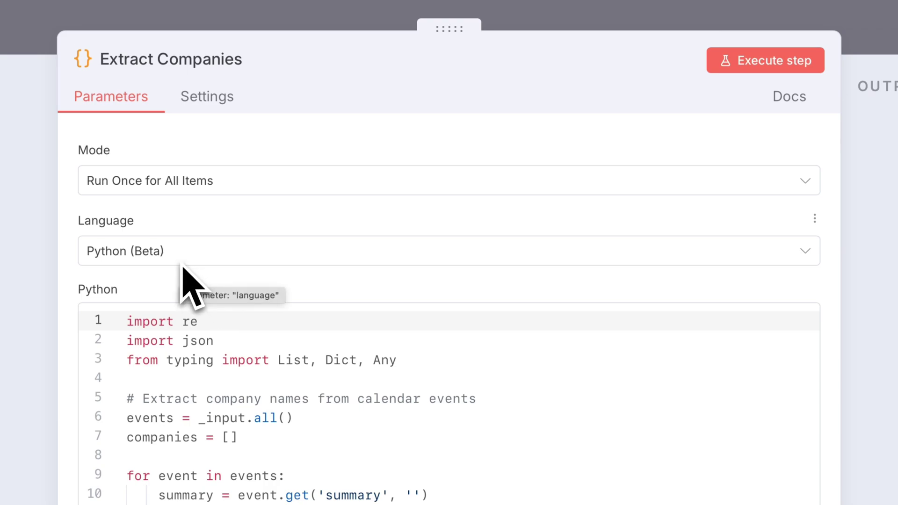
{"action": "key", "text": "Escape"}
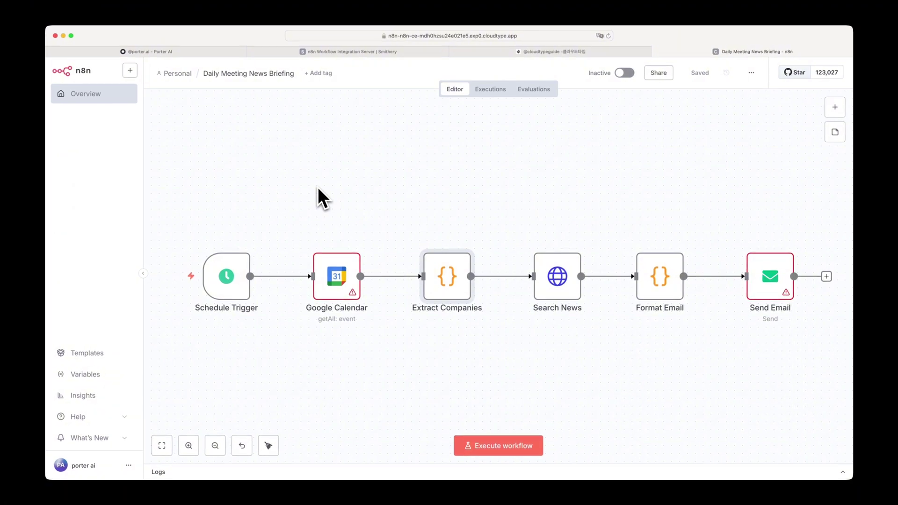